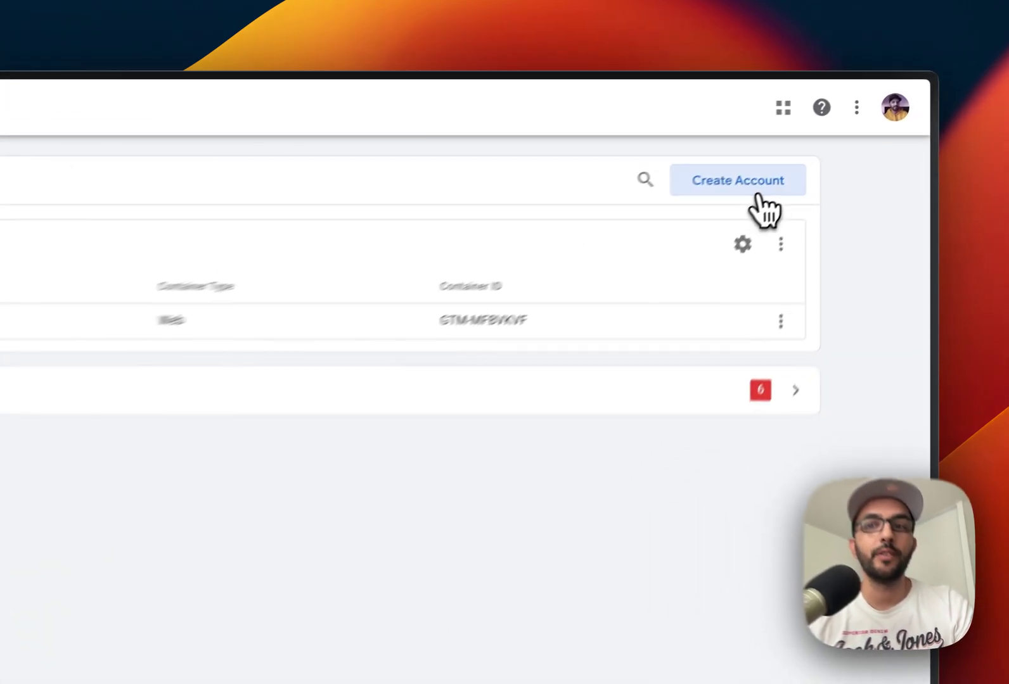
Start a new GTM account 'Lightfunnels demo video' in the United States with container name ennazk.com
left_click(838, 150)
left_click(314, 234)
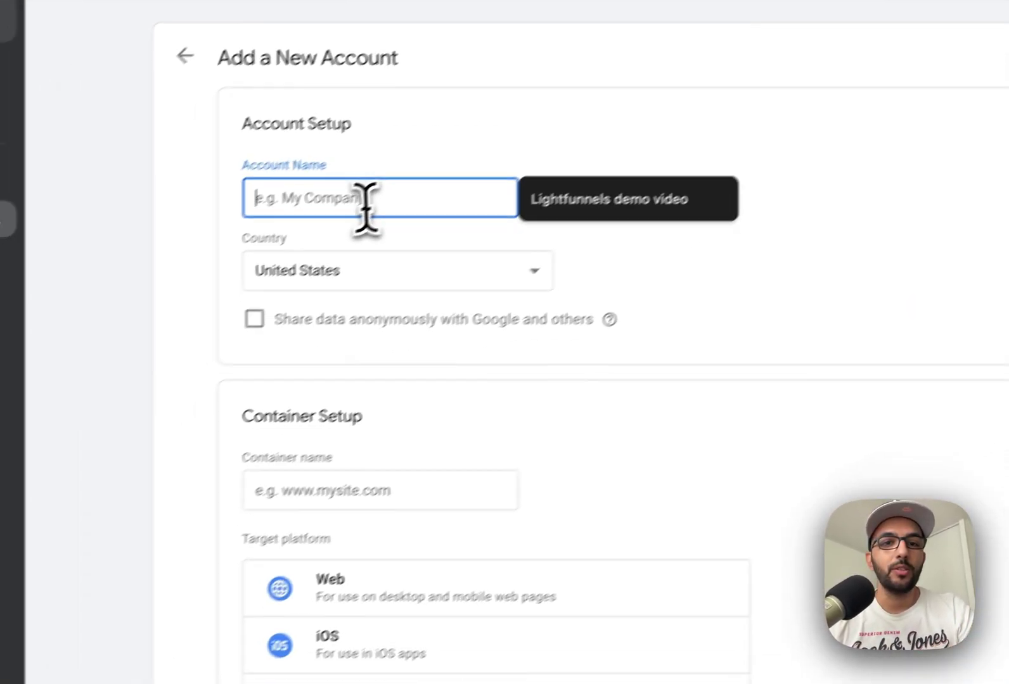
left_click(608, 199)
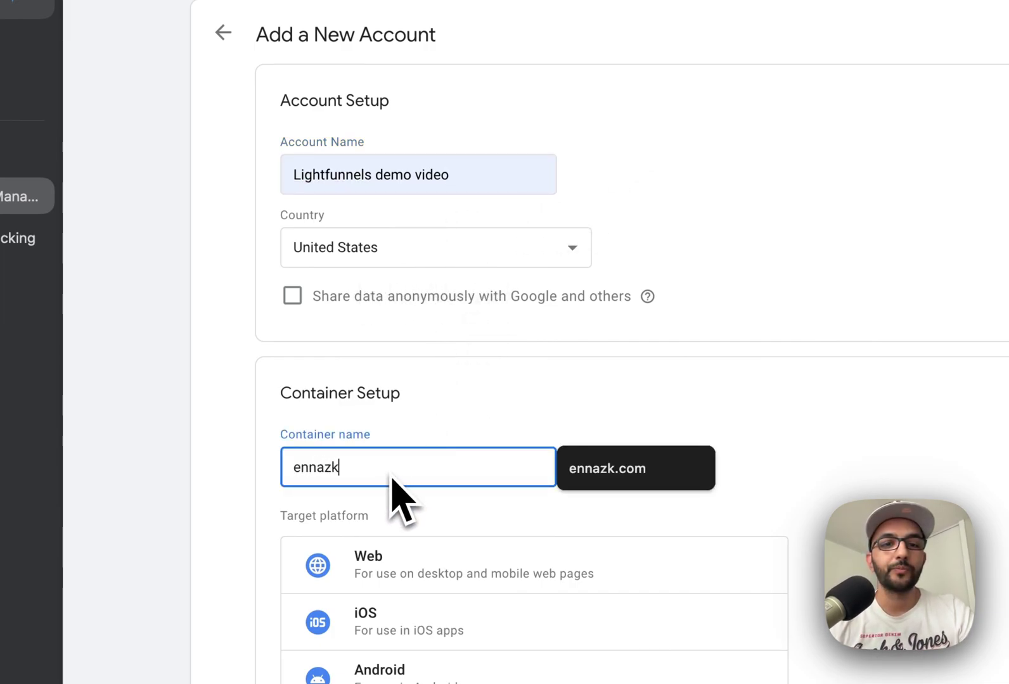
scroll(693, 447, "down", 2)
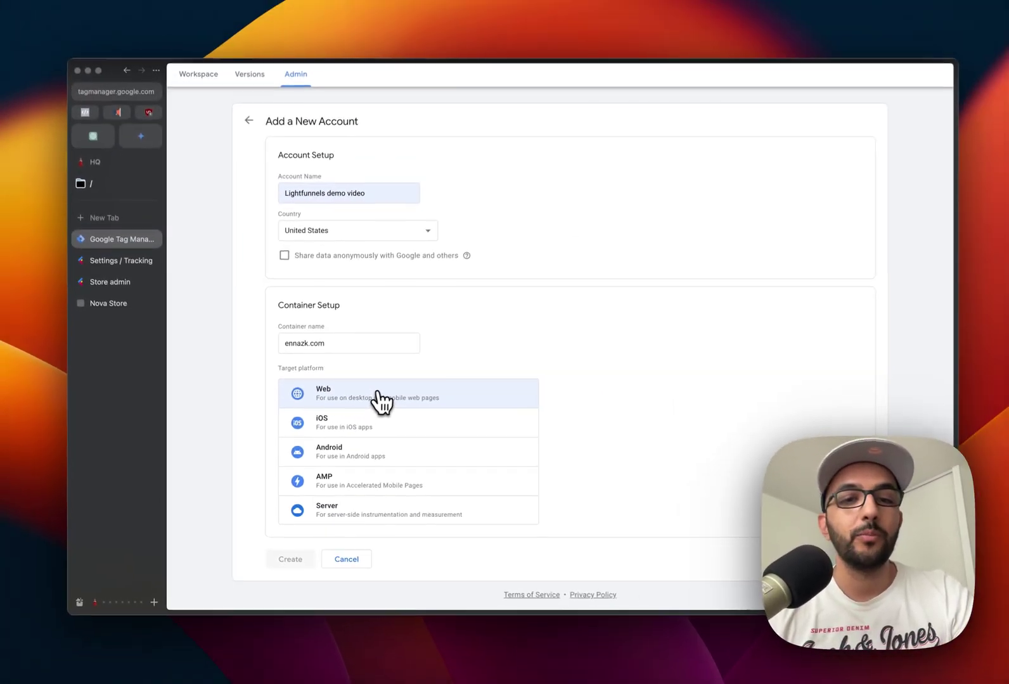
Create the Web container, accept the terms of service, and go to Lightfunnels' Tracking settings
left_click(418, 362)
left_click(314, 562)
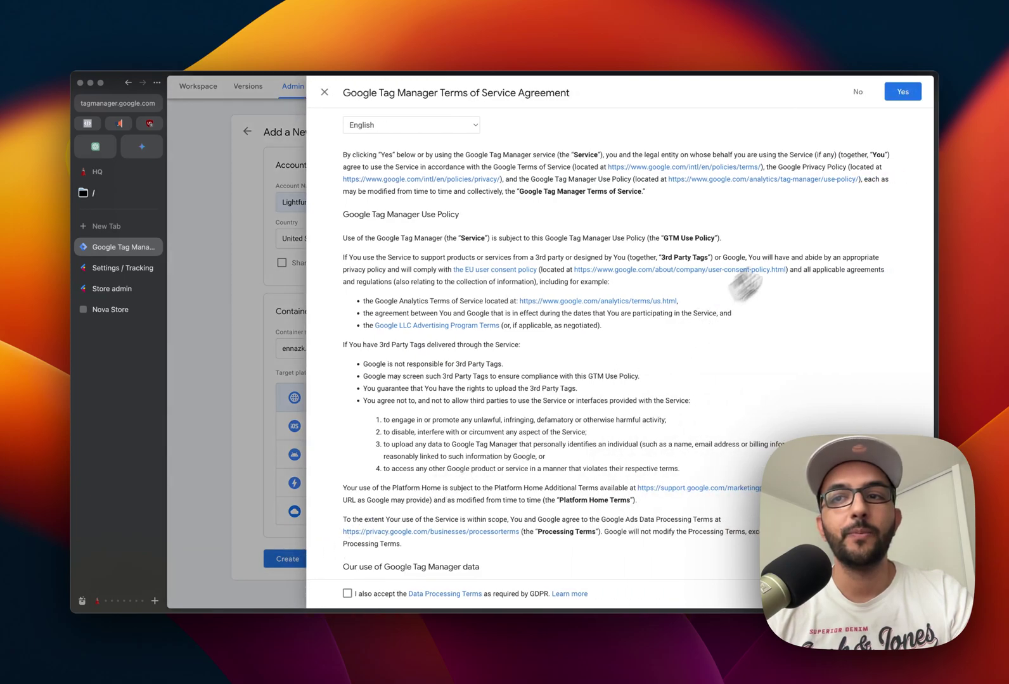
left_click(902, 92)
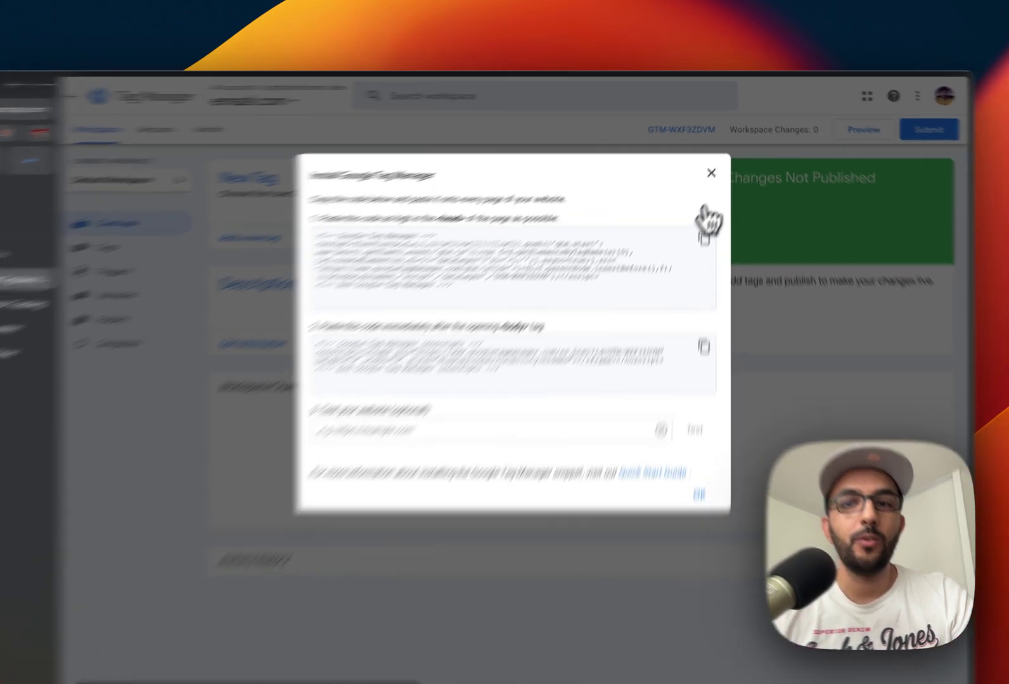
left_click(717, 157)
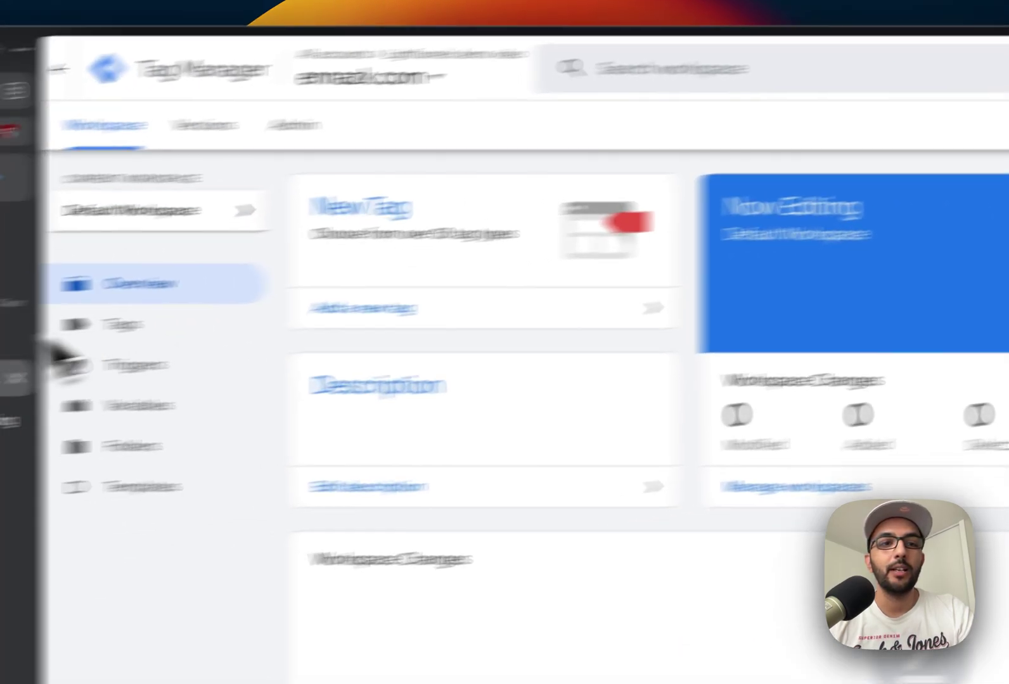
left_click(142, 405)
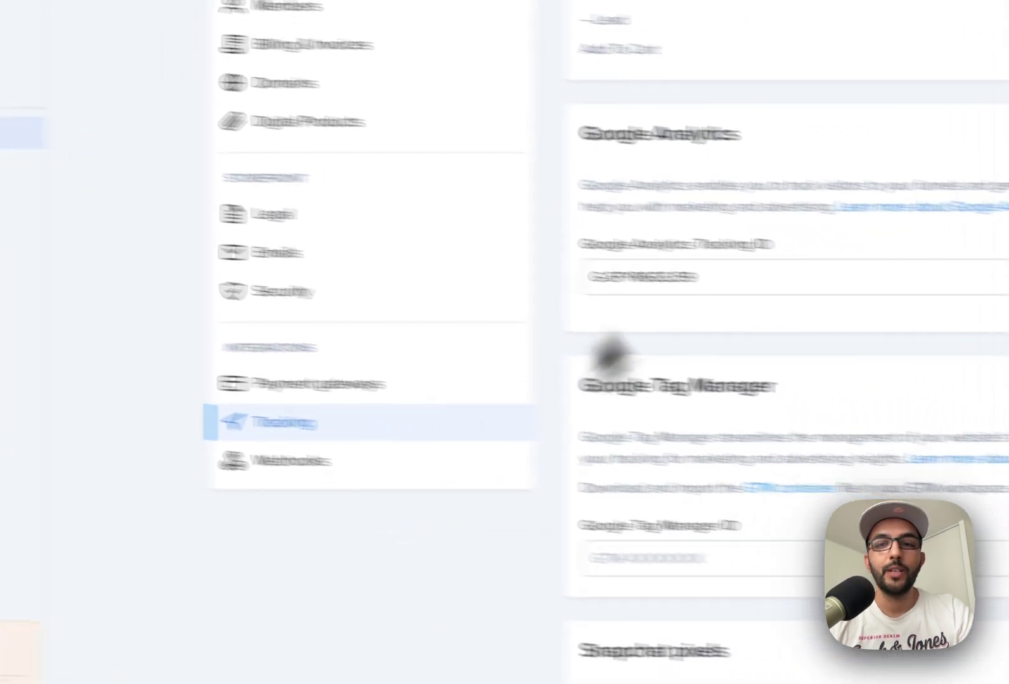
Enter GTM-WXF3ZDVM as the store's Google Tag Manager ID and save
left_click(702, 554)
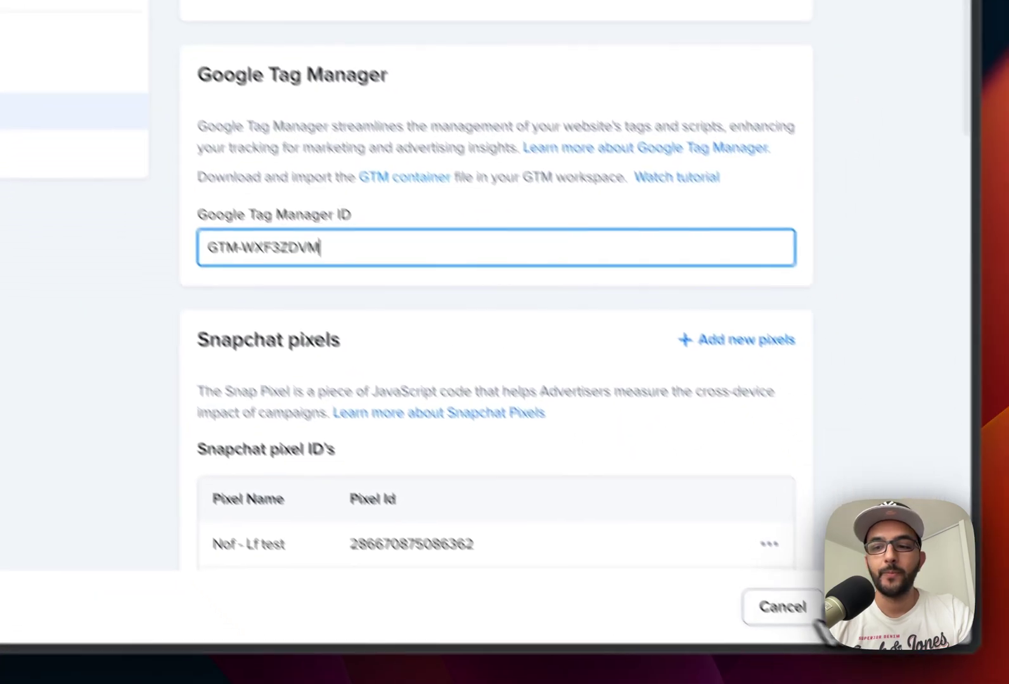
left_click(817, 569)
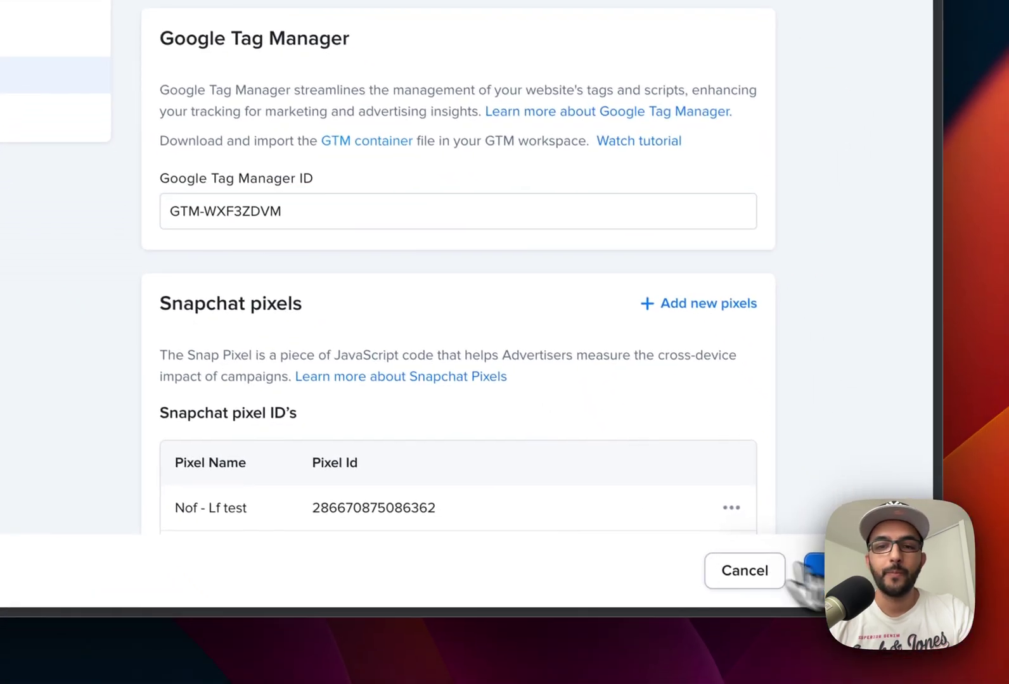
scroll(431, 266, "down", 1)
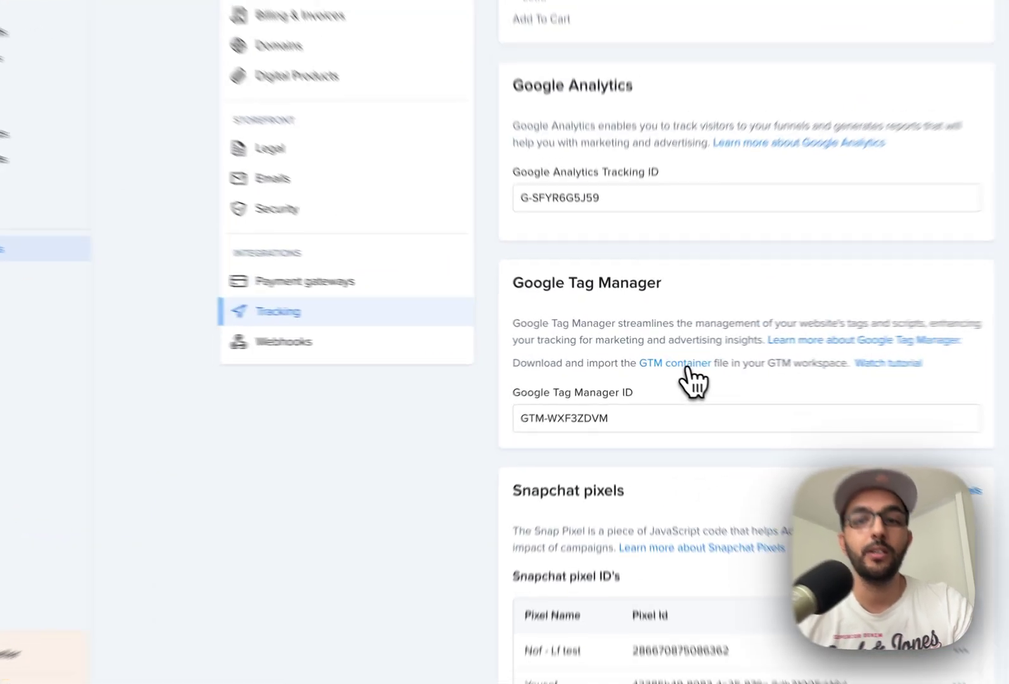
Download the Lightfunnels GTM container file and start a container import in GTM Admin
left_click(659, 357)
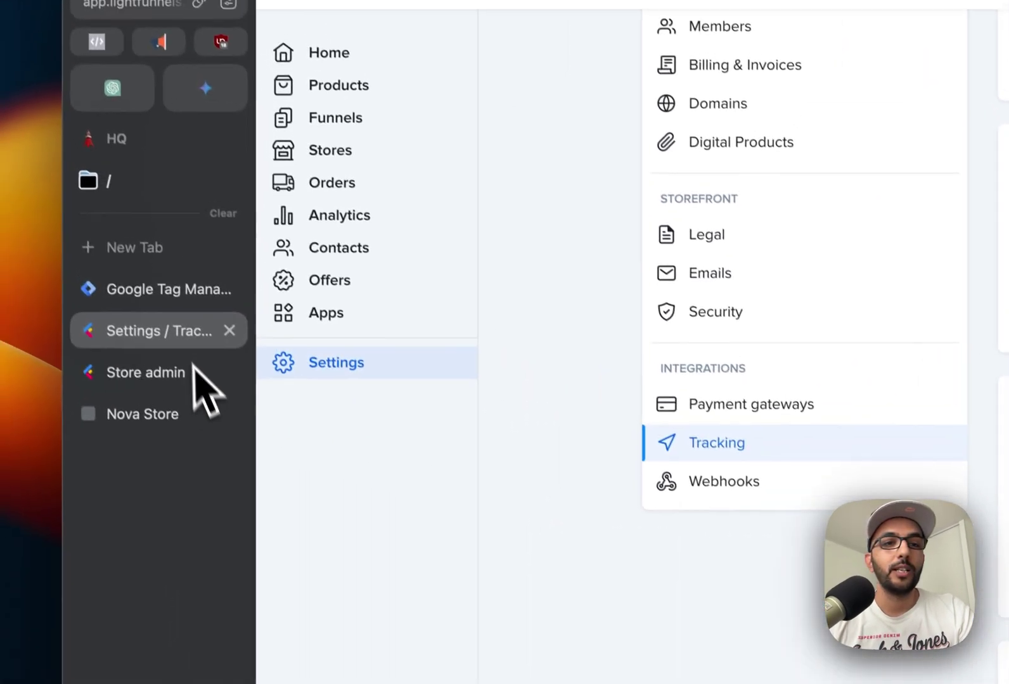
left_click(163, 288)
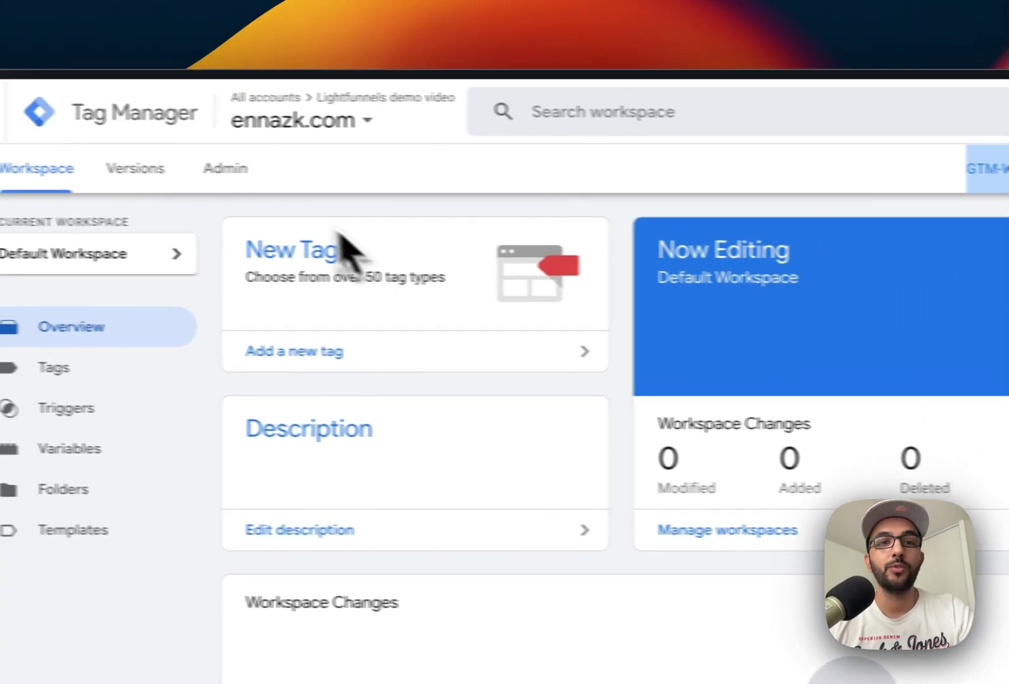
left_click(516, 49)
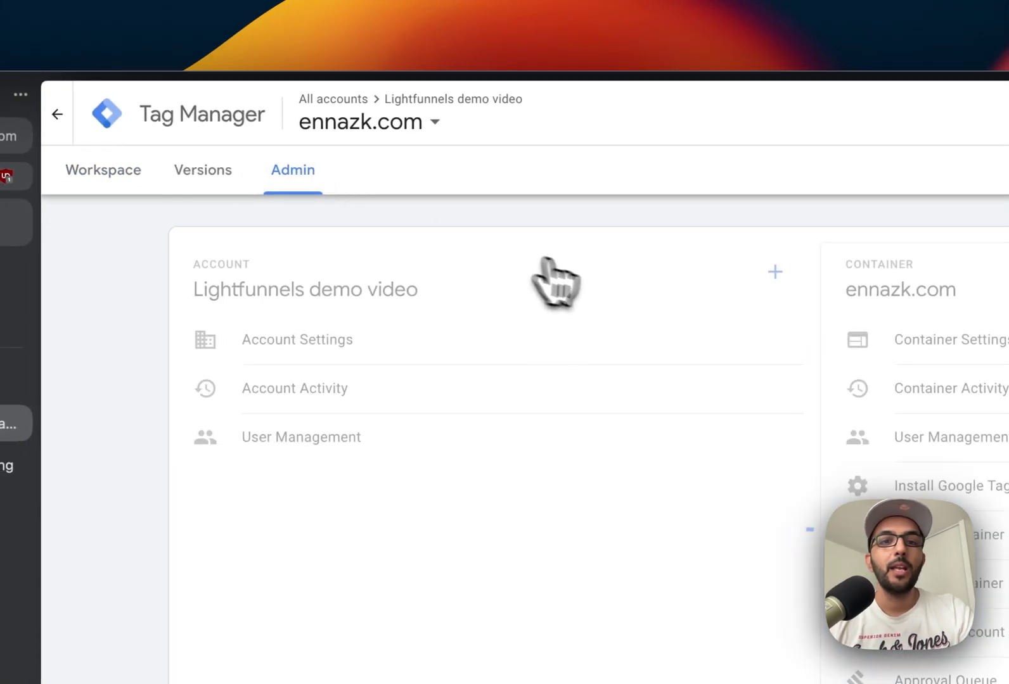
left_click(979, 543)
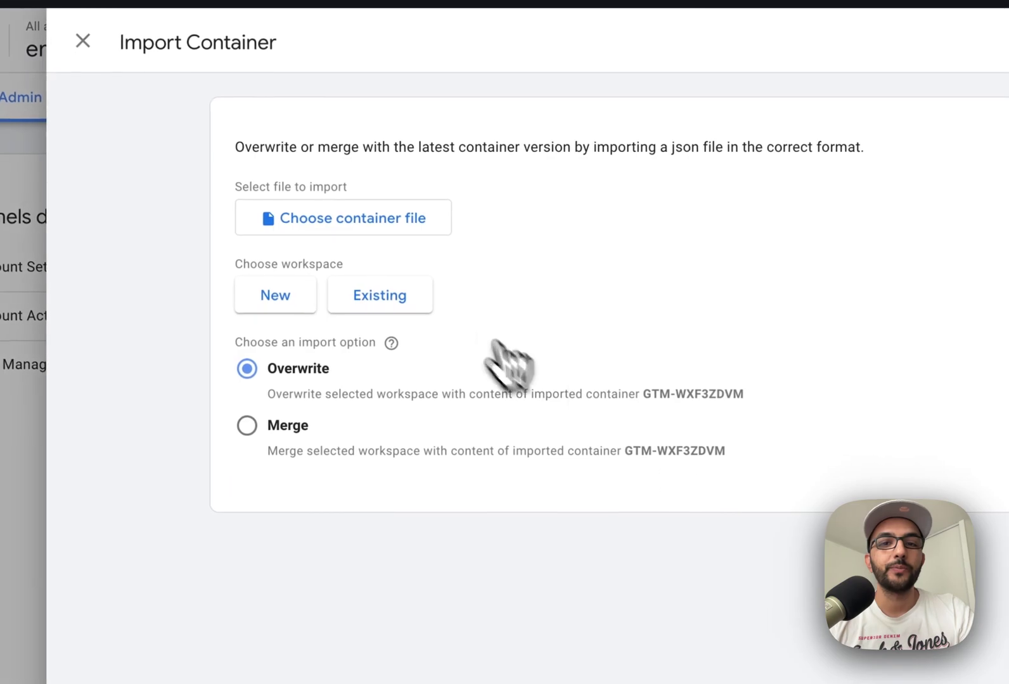
Import Lightfunnels-GTM-container.json into the existing Default Workspace with Overwrite and confirm
left_click(353, 218)
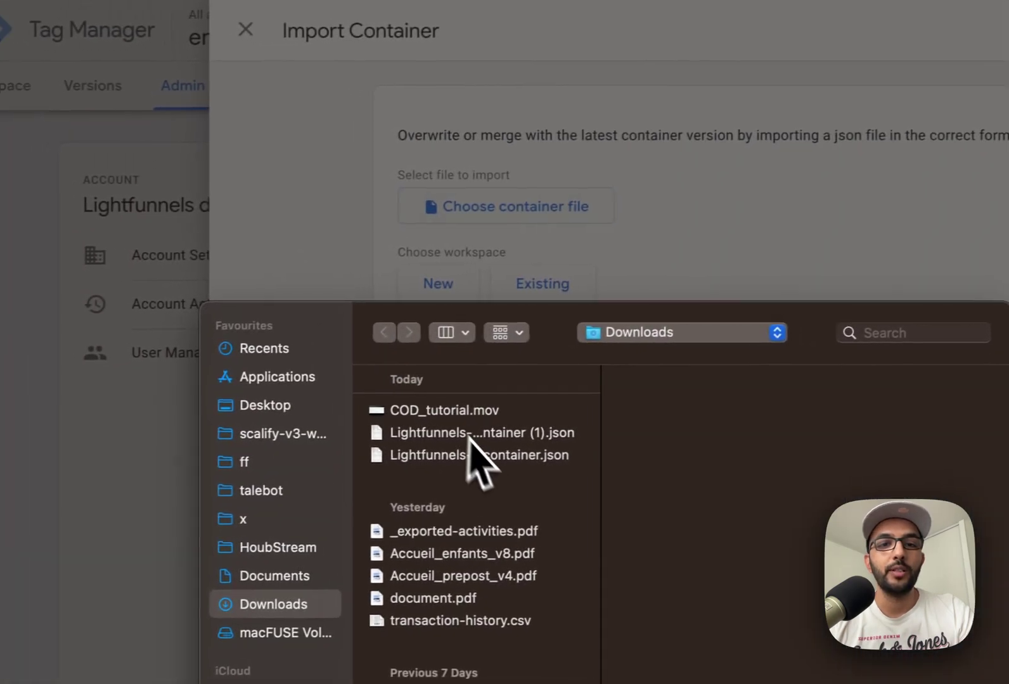
left_click(493, 454)
double_click(493, 454)
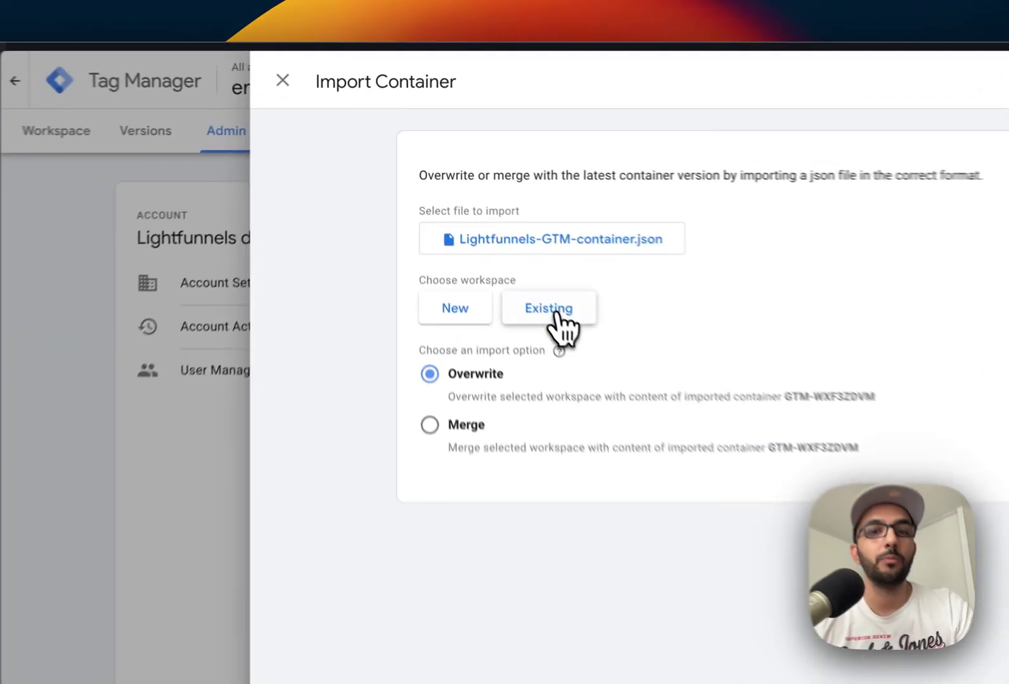
left_click(472, 219)
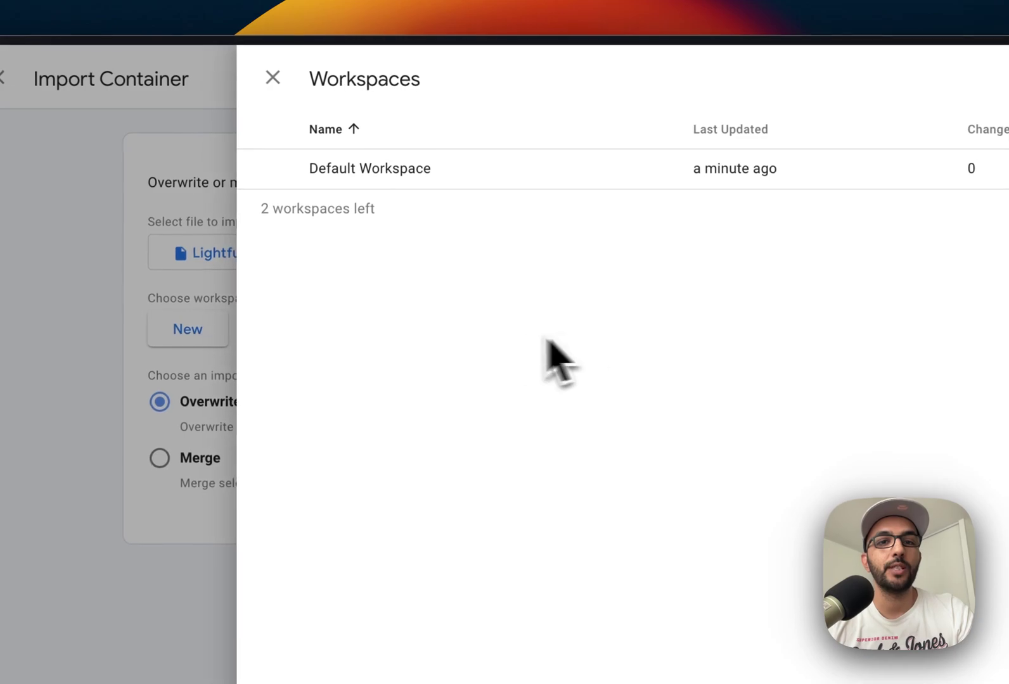
left_click(427, 172)
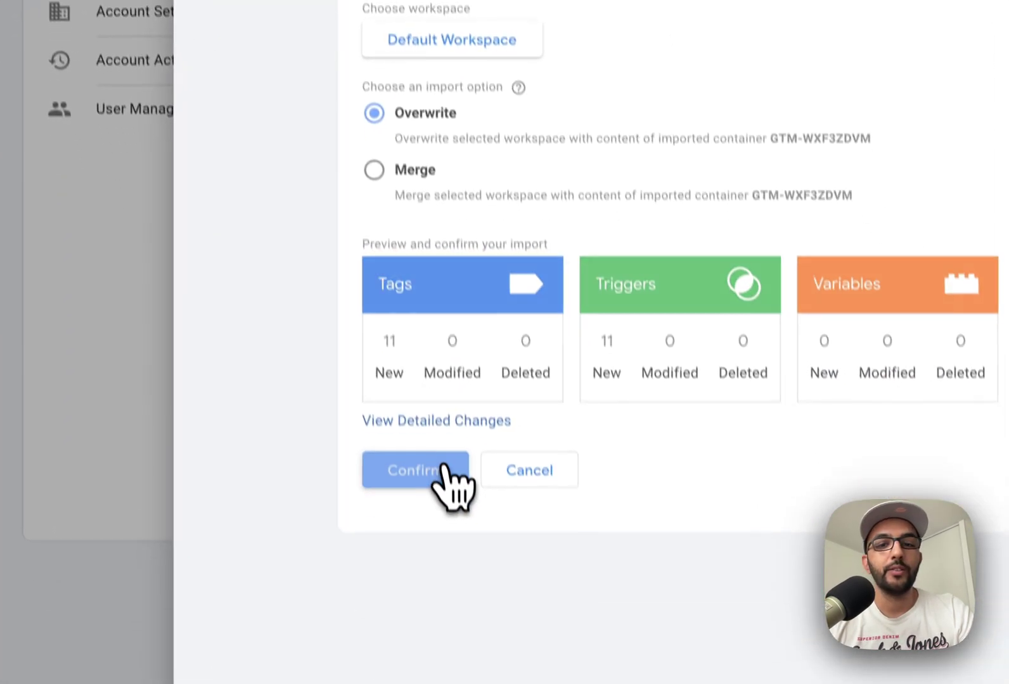
left_click(444, 468)
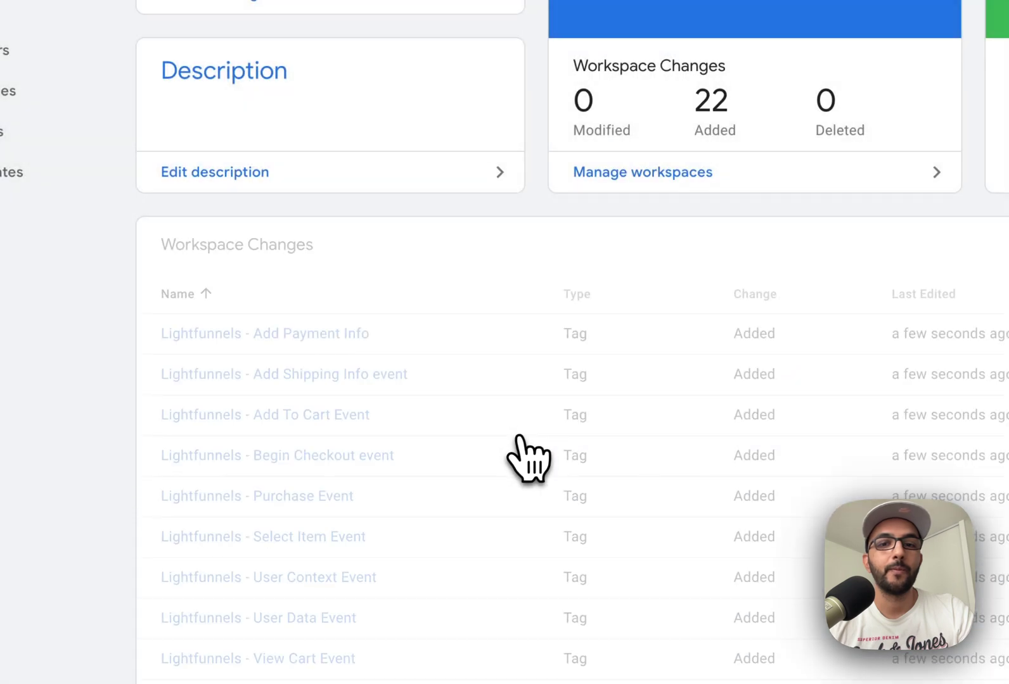
Review the 22 added tags and triggers in Workspace Changes, then show the Tags list
scroll(516, 336, "down", 5)
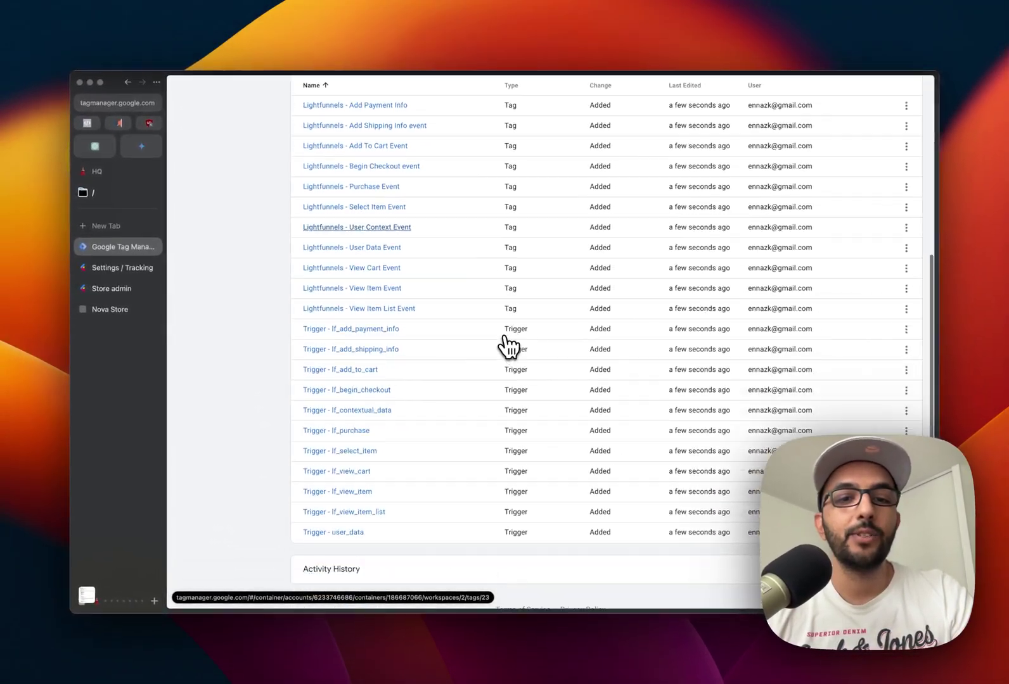
scroll(380, 437, "up", 2)
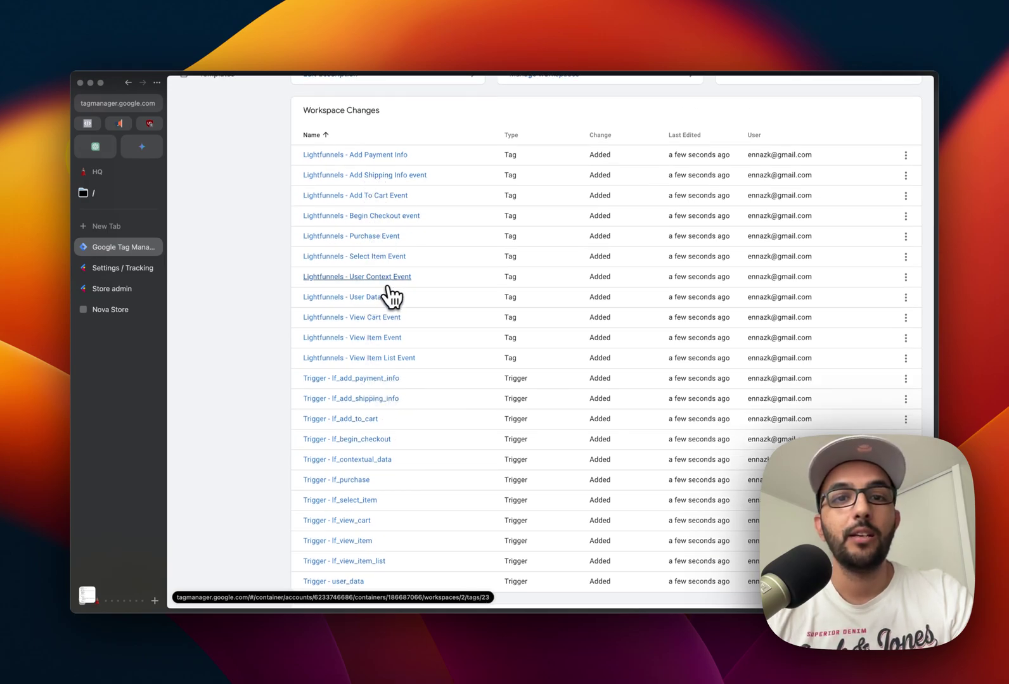
scroll(412, 310, "down", 2)
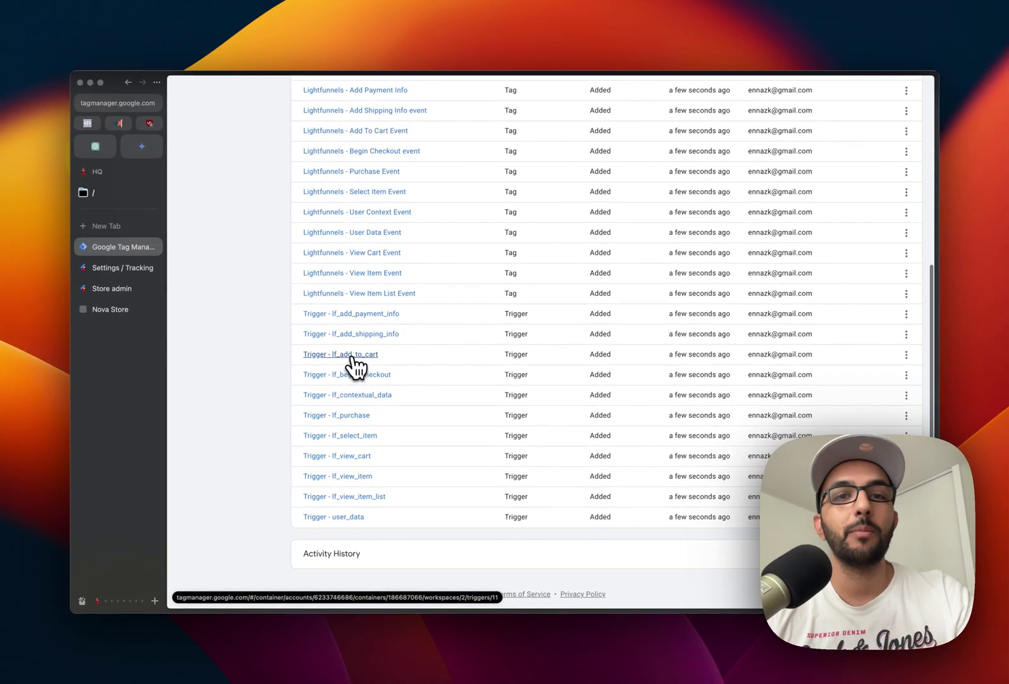
scroll(355, 365, "up", 10)
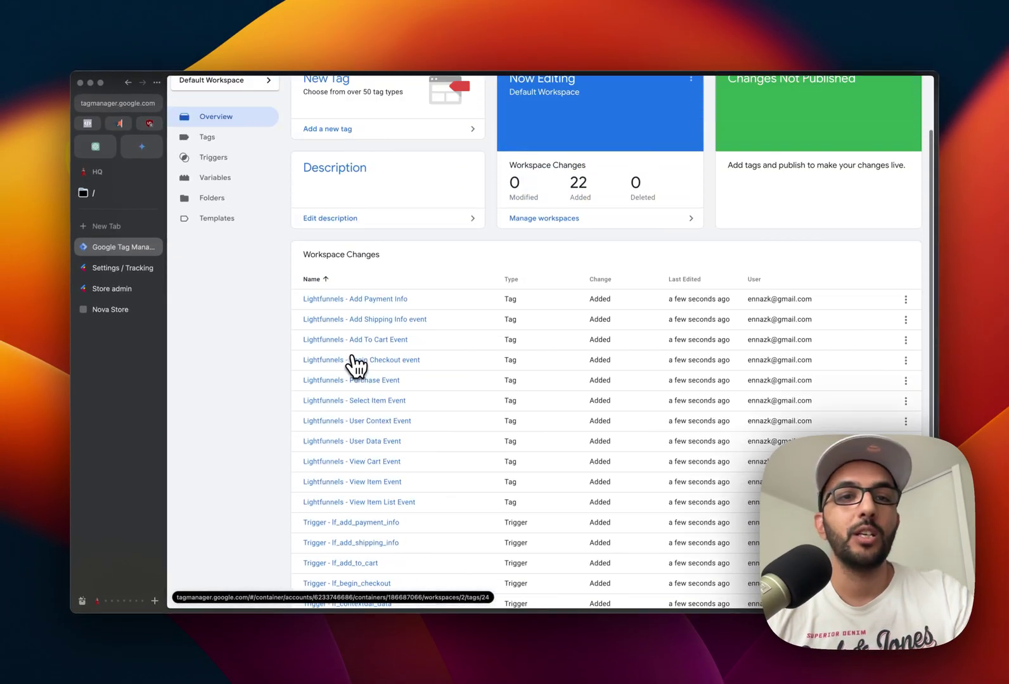
left_click(244, 140)
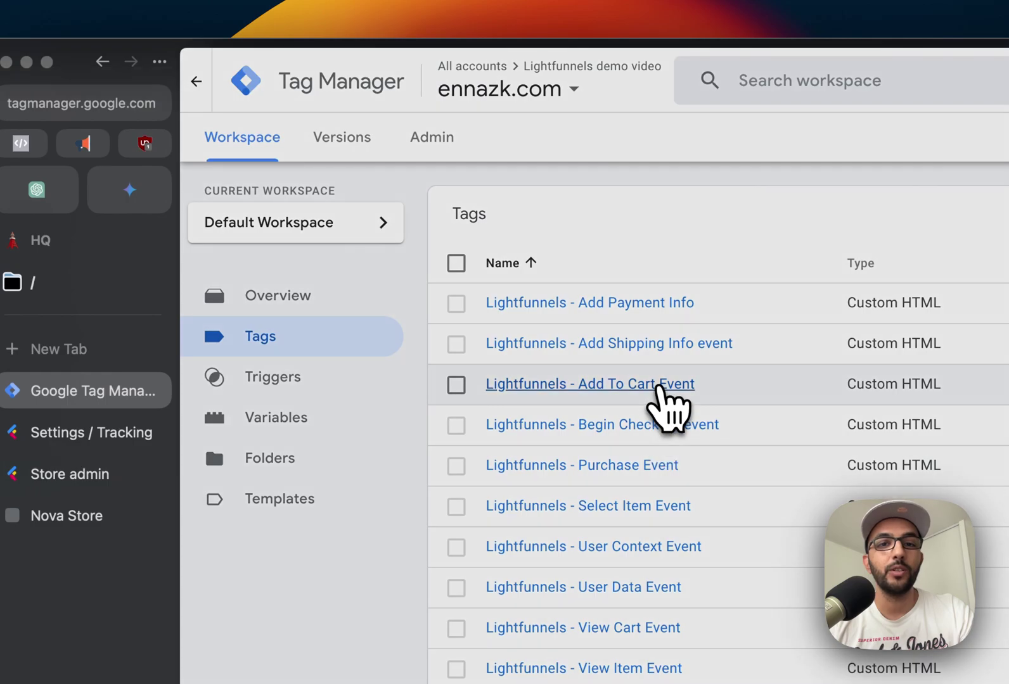
Open the Lightfunnels - Add To Cart Event tag and select its console.log(add_to_cart_items) line
left_click(665, 400)
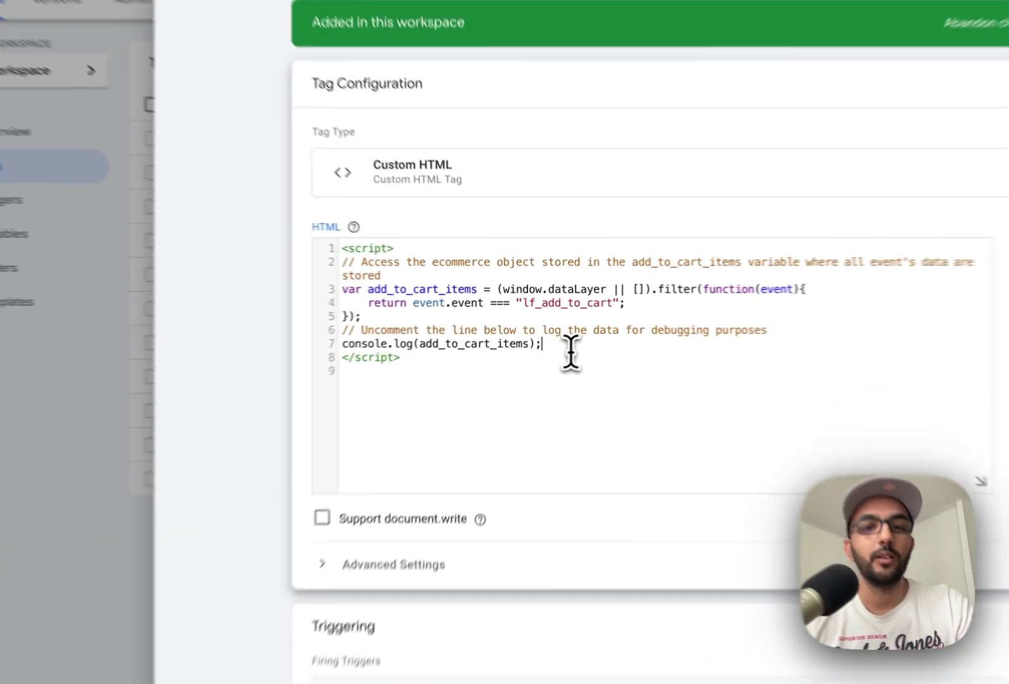
left_click_drag(538, 327, 419, 330)
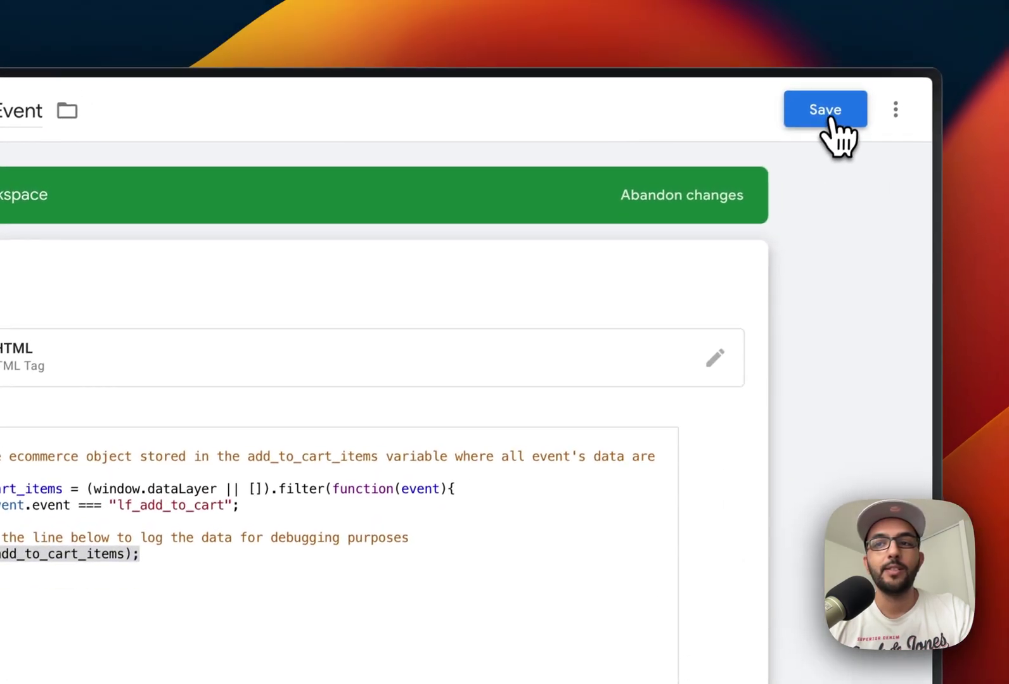
Save the Add To Cart tag, publish the container as Version 2, and return to the store admin
left_click(832, 121)
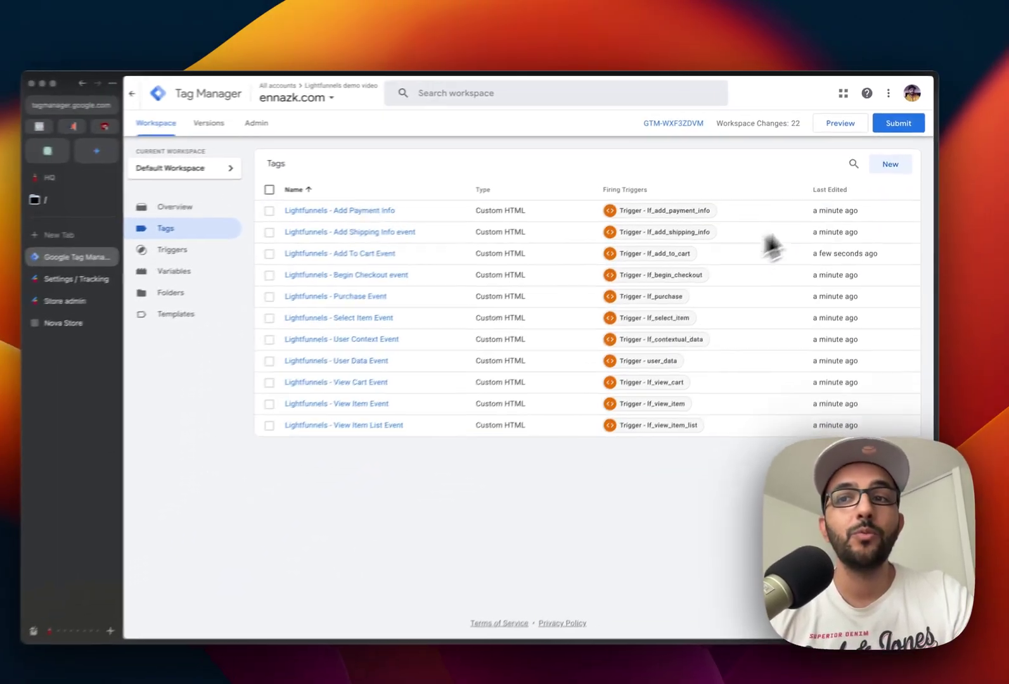
left_click(898, 123)
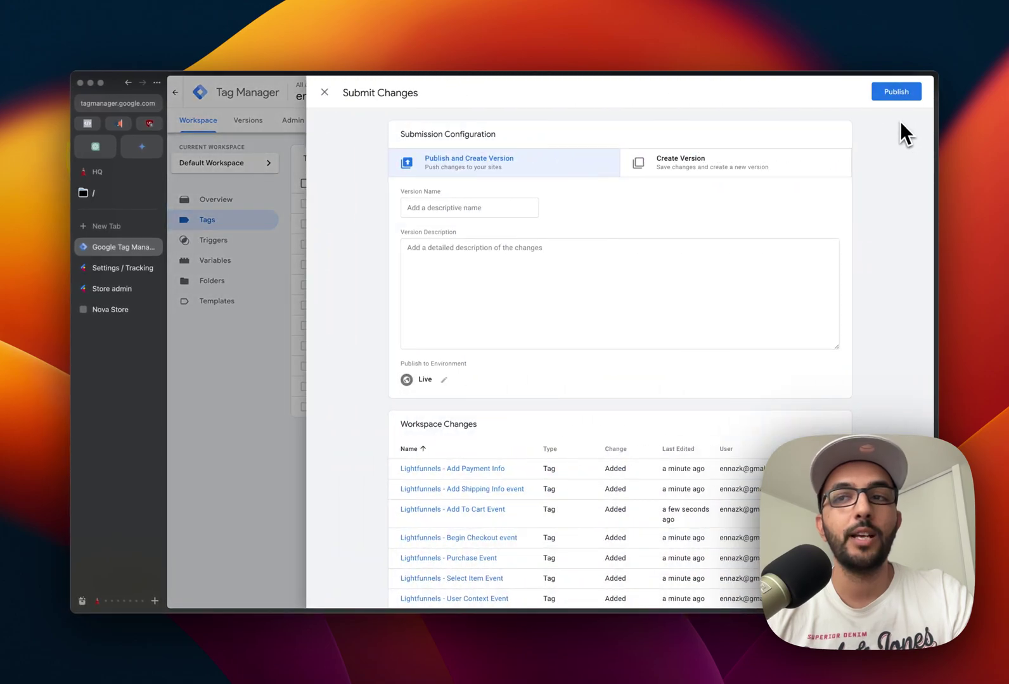
left_click(909, 96)
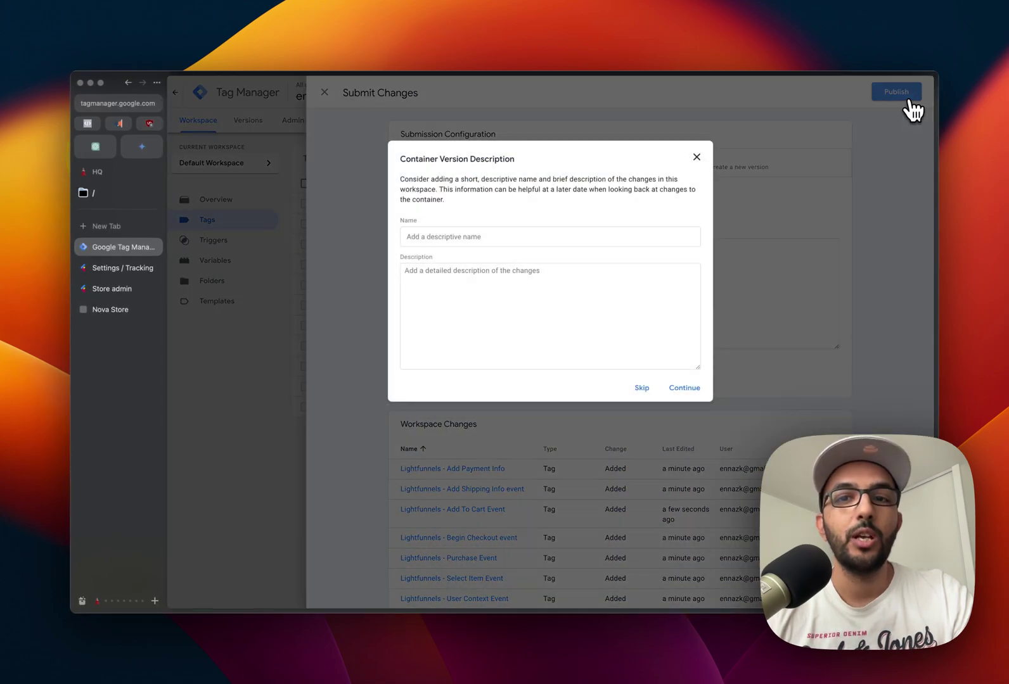
left_click(685, 388)
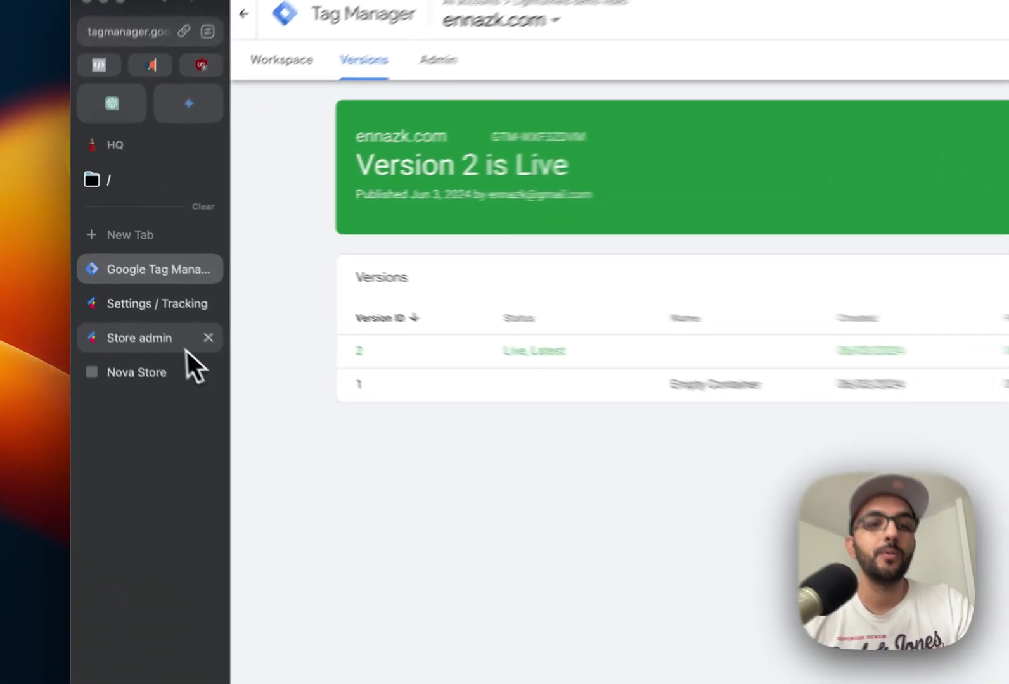
left_click(139, 290)
Turn on 'Enable Google Tag Manager' in the Tracking settings of Vanbir store [DUPLICATE]
scroll(603, 327, "up", 3)
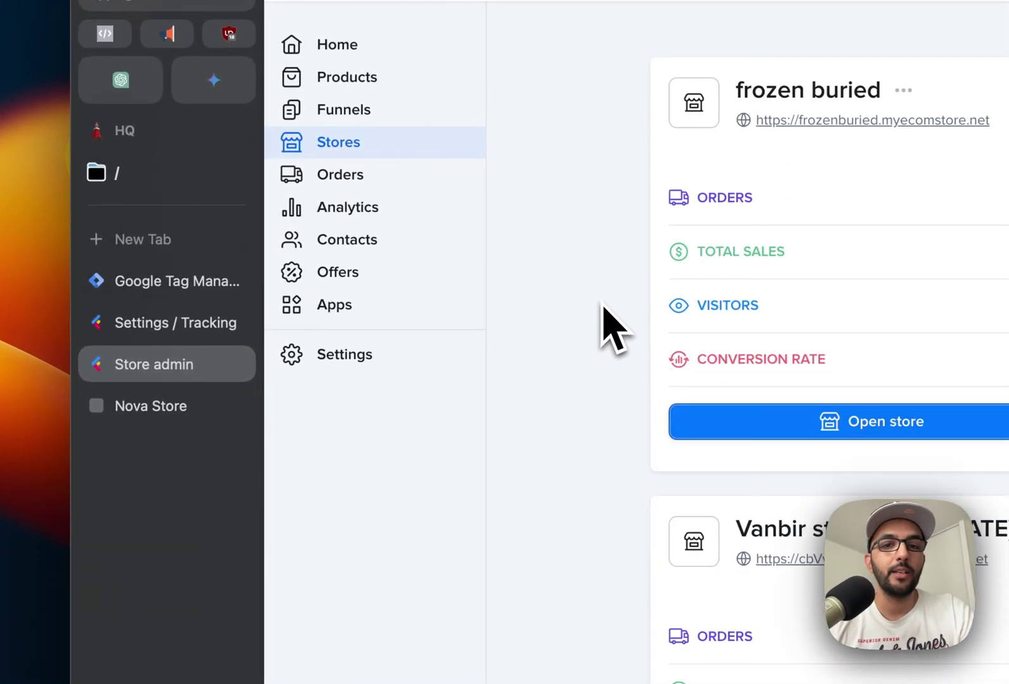
scroll(603, 326, "down", 5)
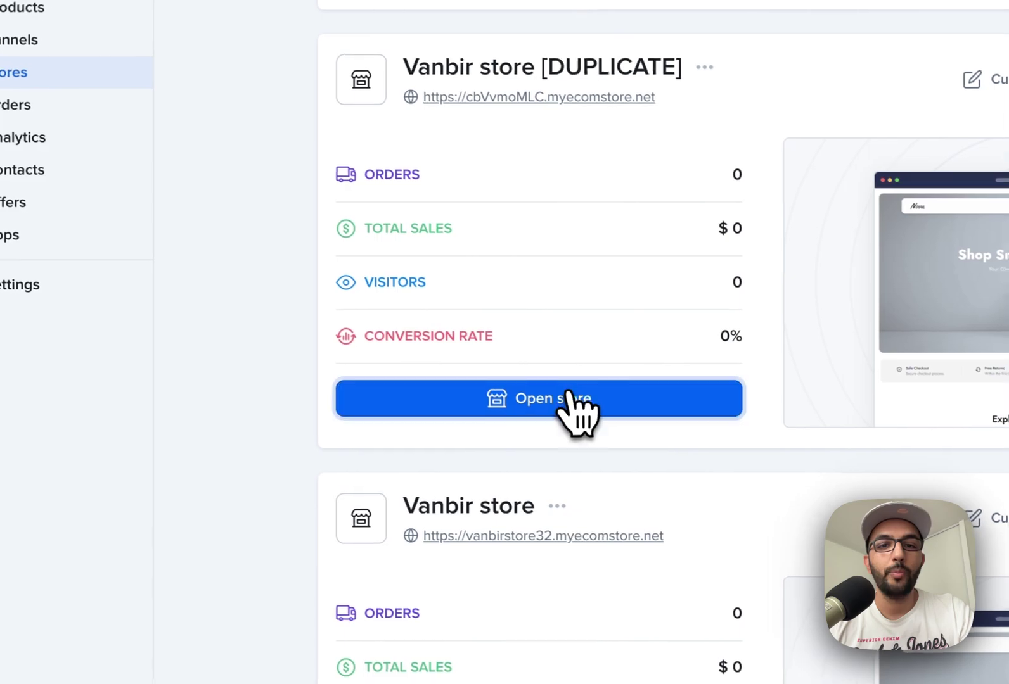
left_click(908, 469)
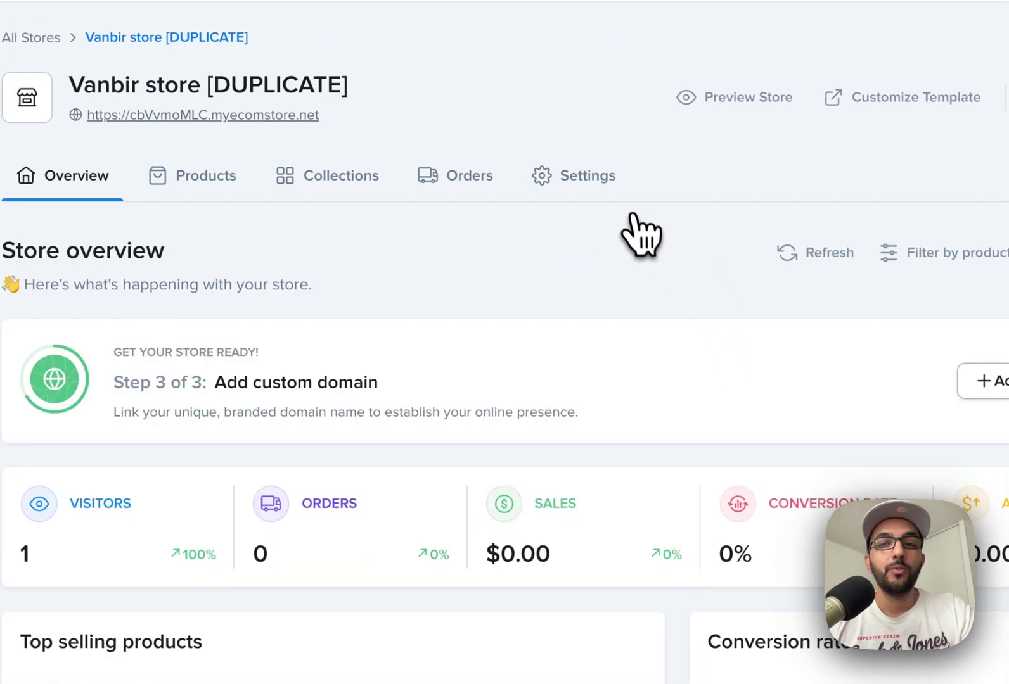
left_click(608, 190)
scroll(653, 256, "down", 3)
left_click(336, 512)
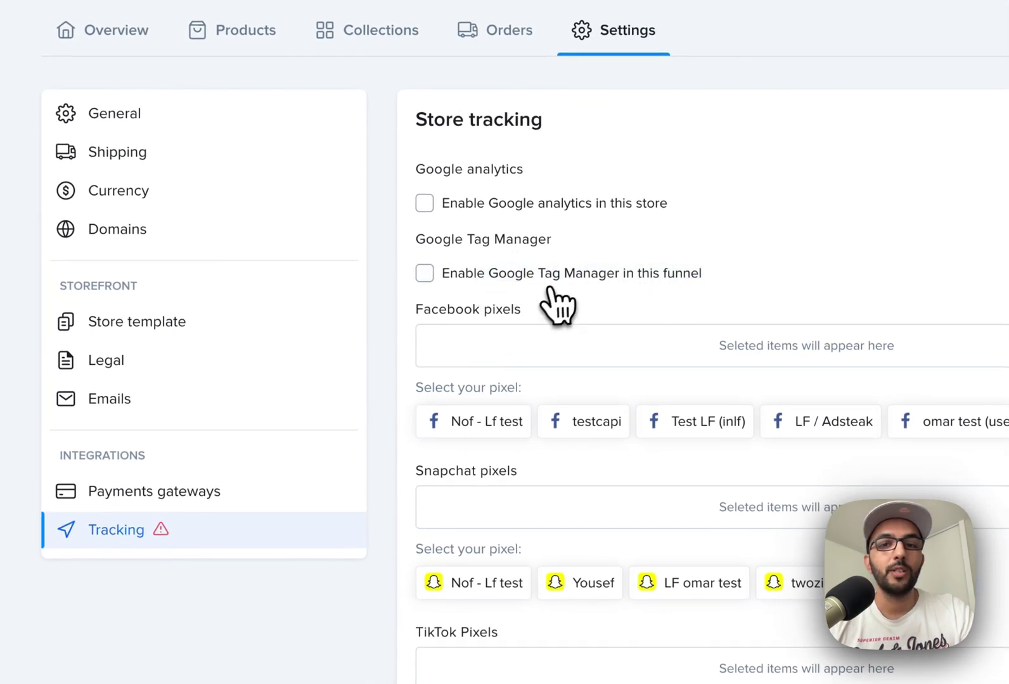
left_click(548, 286)
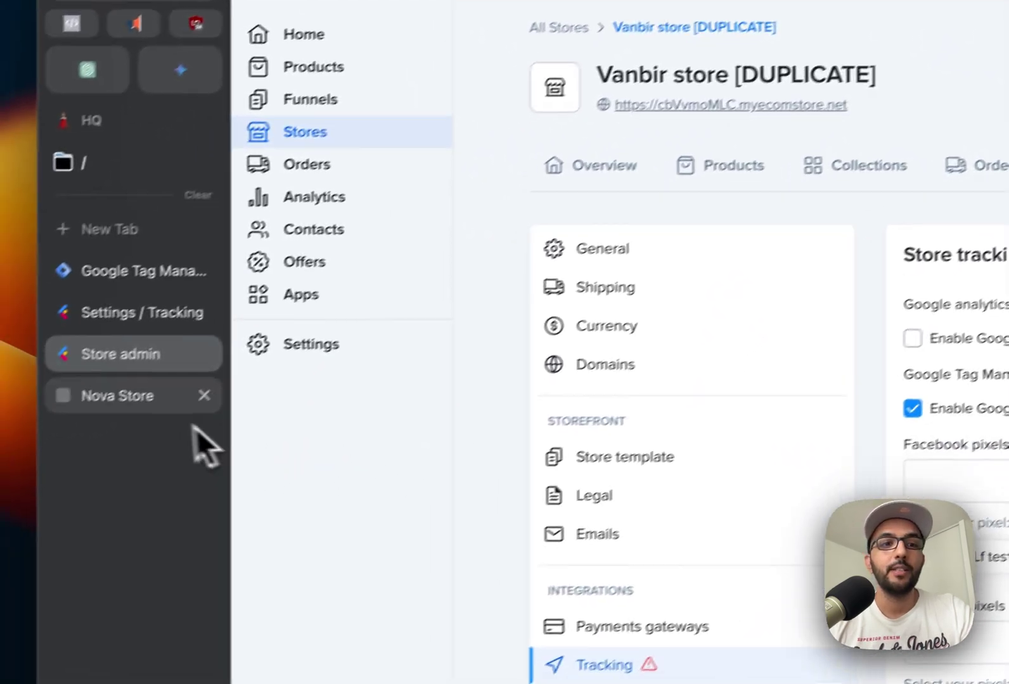
Open Chrome DevTools' Console on the Nova Store storefront
left_click(171, 394)
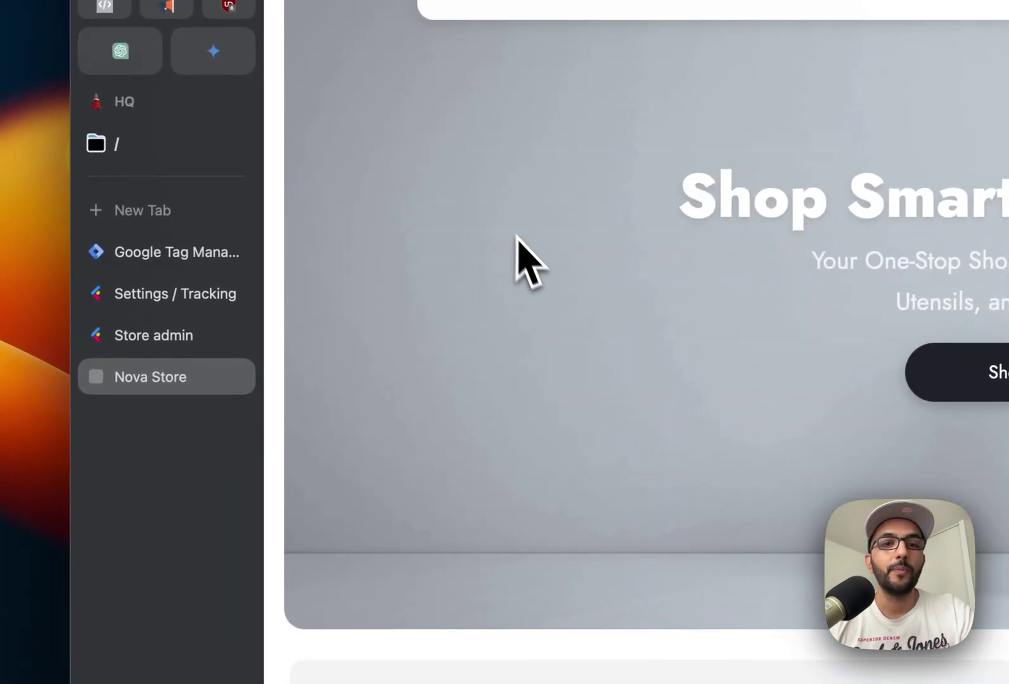
right_click(472, 222)
left_click(507, 463)
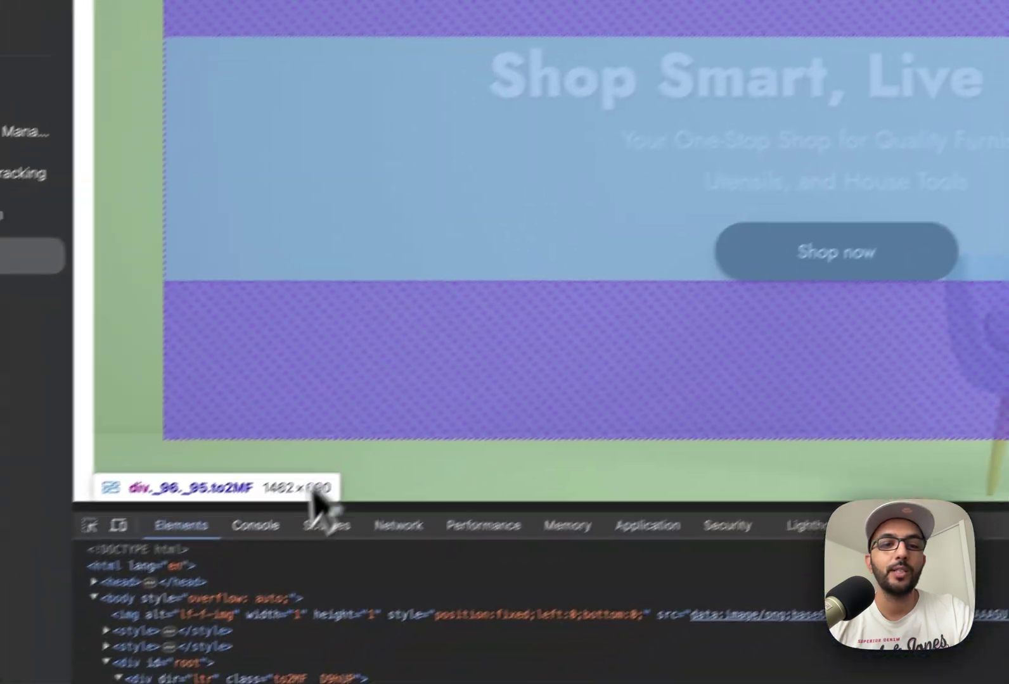
left_click(261, 525)
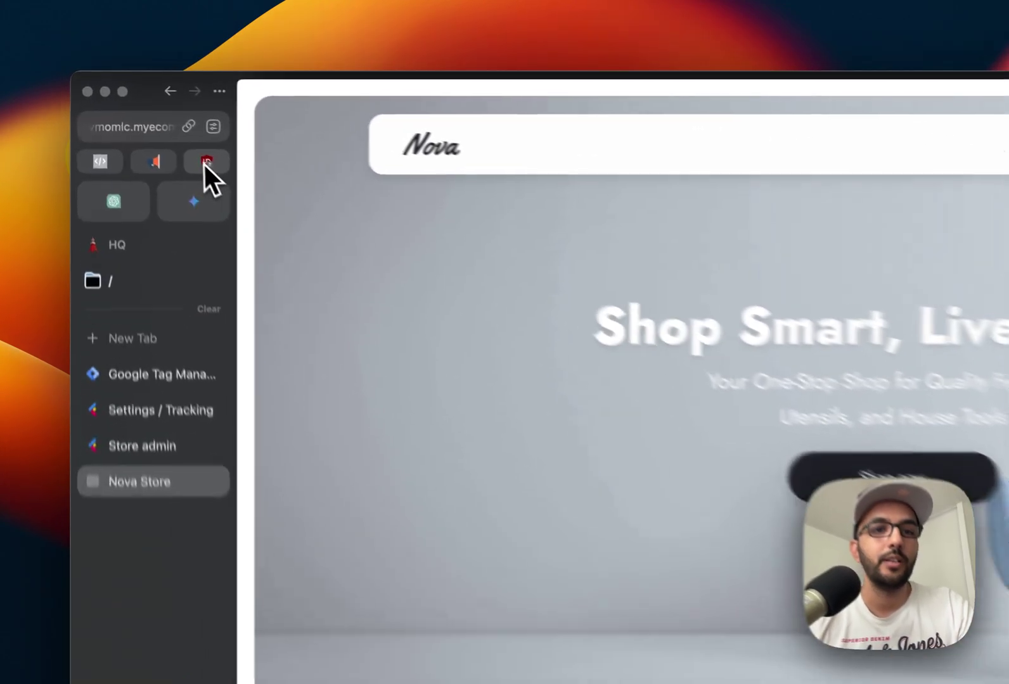
Disable uBlock for the store, reload the page, and hide Warnings from the console log levels
left_click(149, 123)
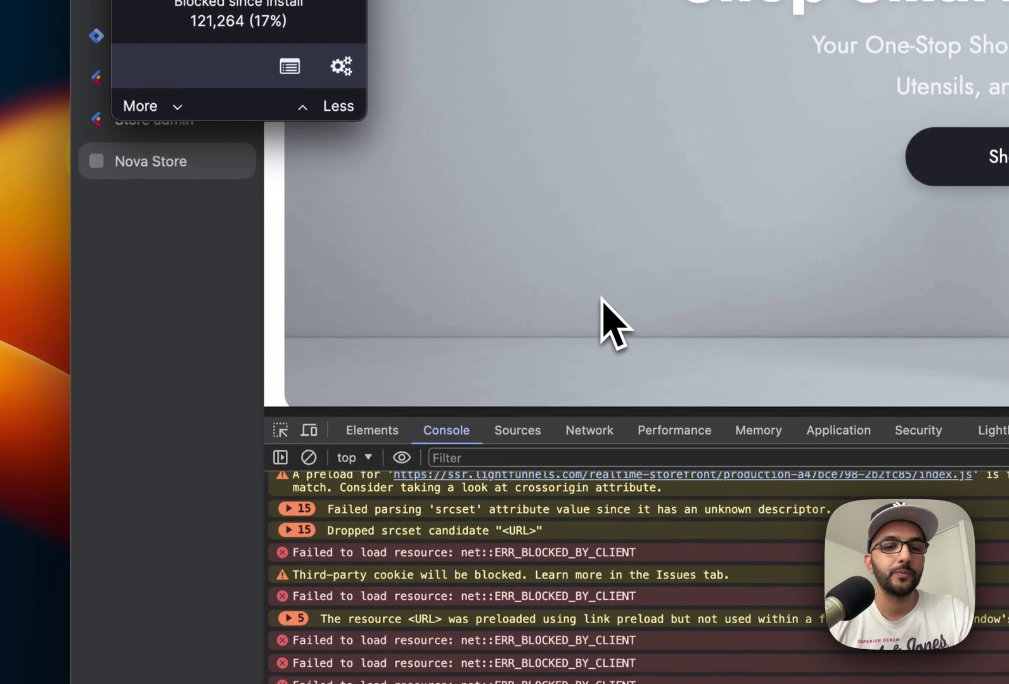
left_click(324, 450)
key("super+r")
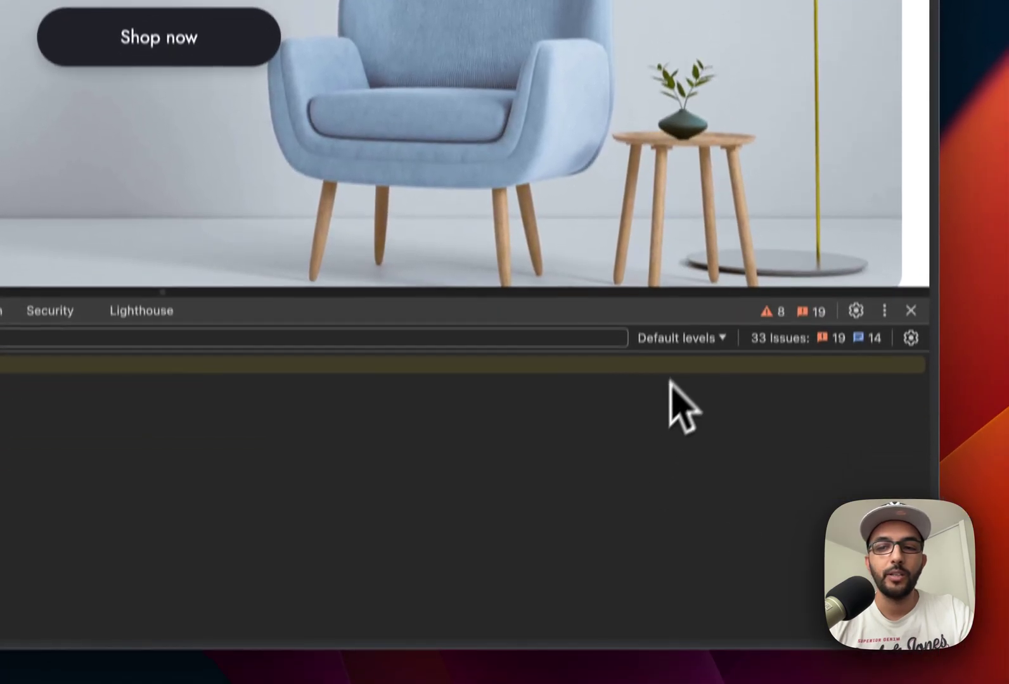
left_click(697, 337)
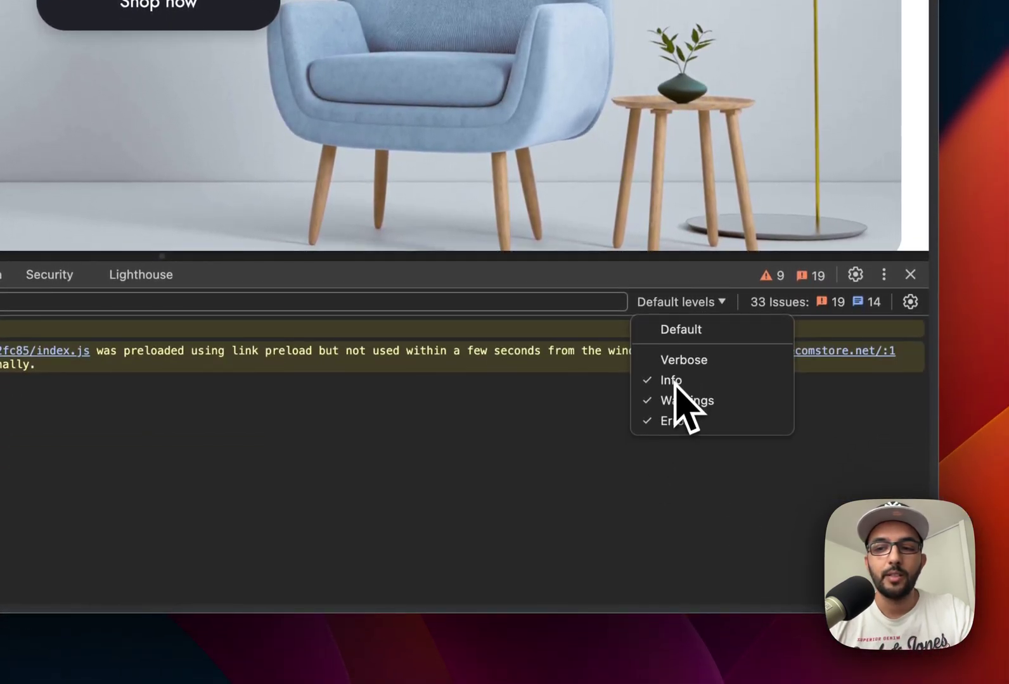
left_click(674, 400)
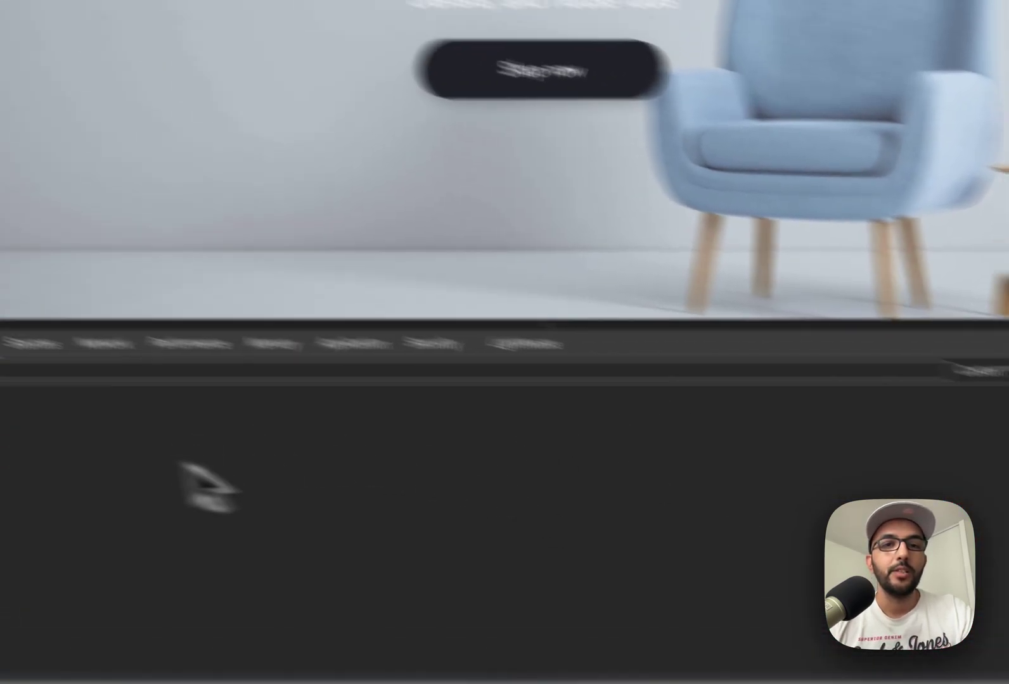
Browse to Kitchen and add the orange Tissue Box Cover to the cart
scroll(638, 241, "down", 10)
scroll(638, 222, "down", 2)
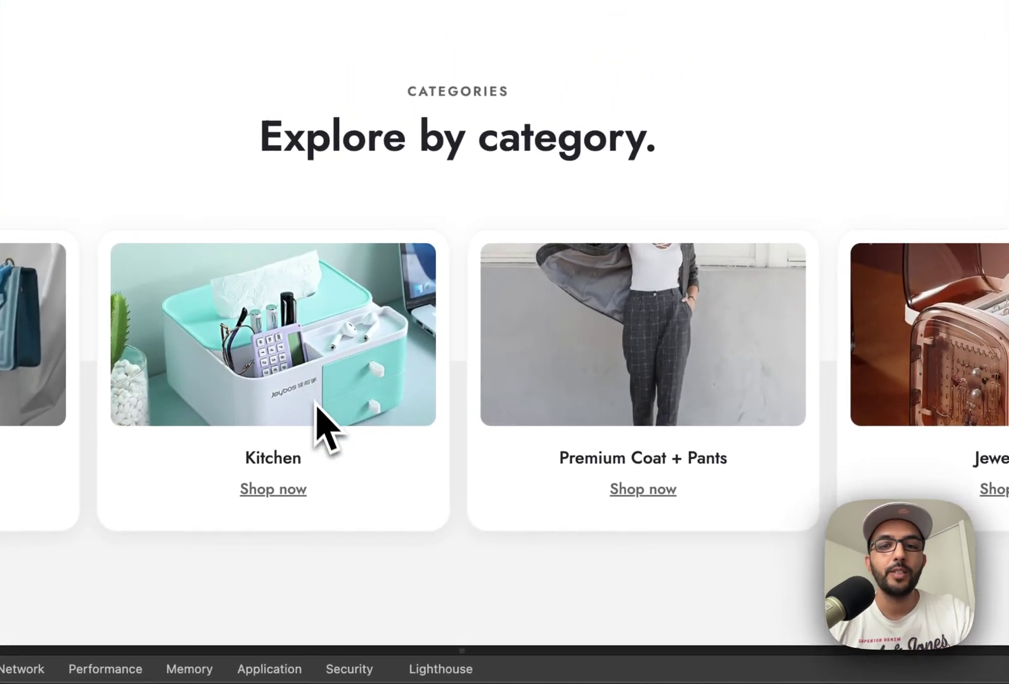
left_click(308, 419)
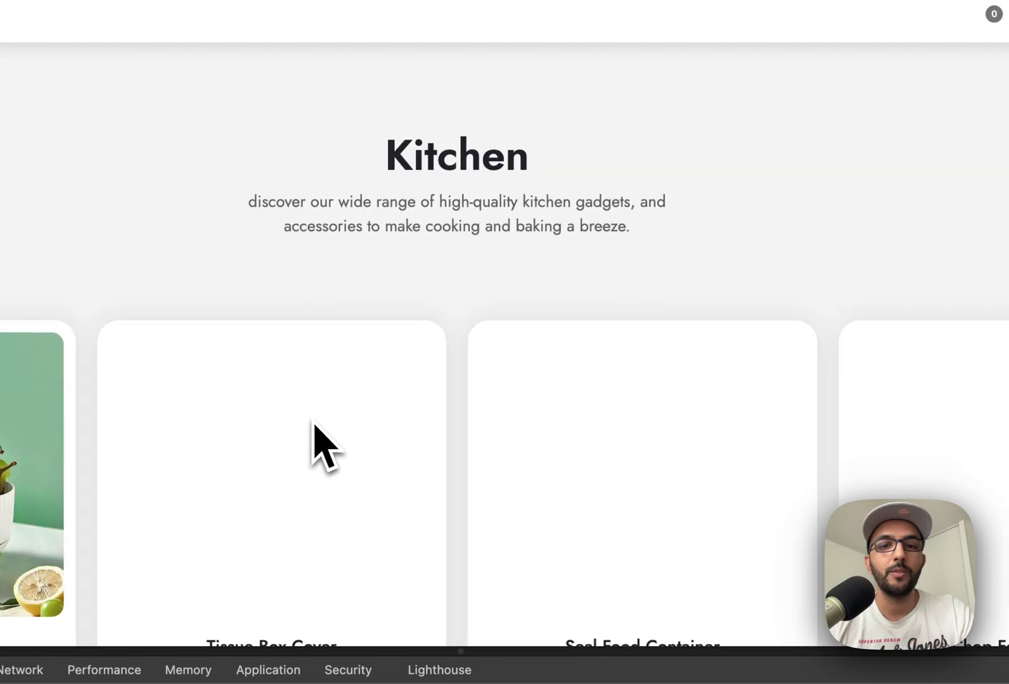
scroll(315, 443, "down", 5)
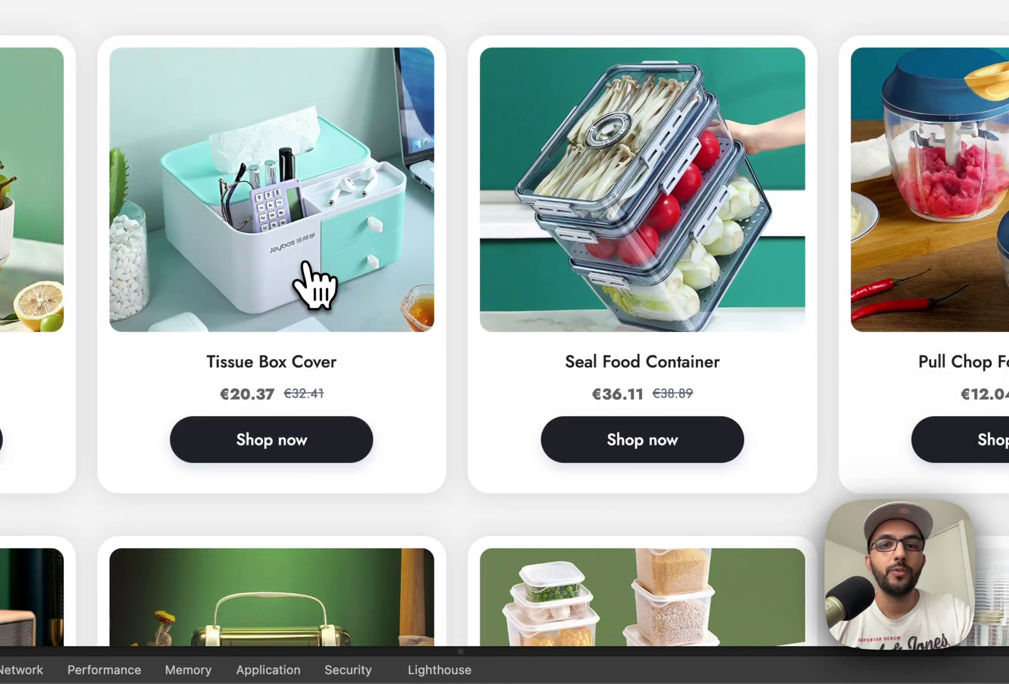
left_click(313, 285)
scroll(345, 309, "down", 8)
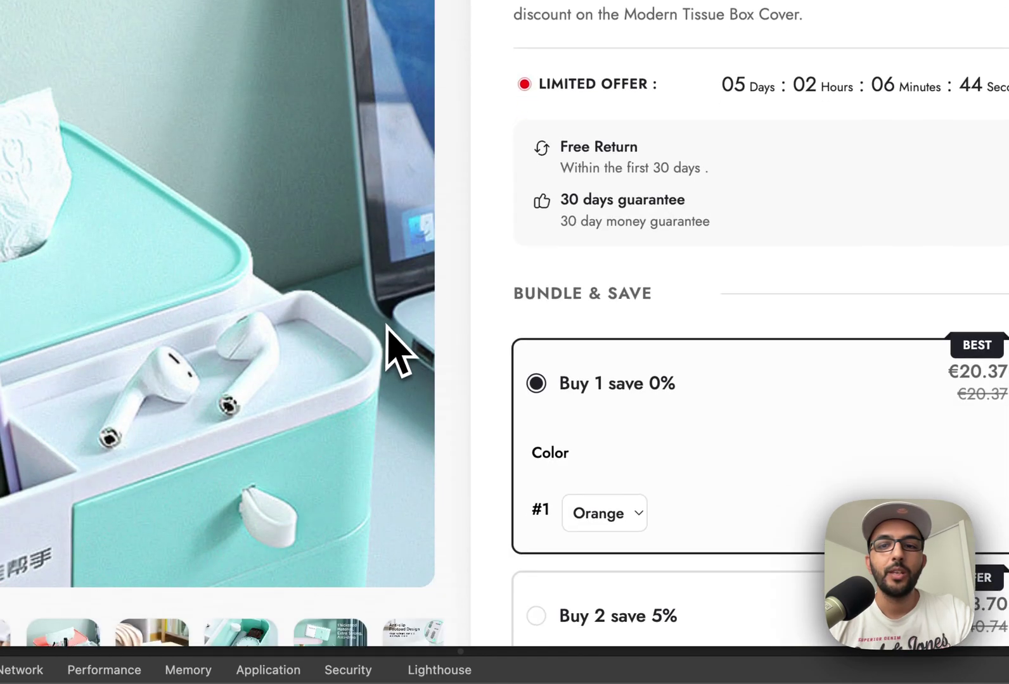
scroll(577, 406, "down", 8)
scroll(581, 410, "up", 3)
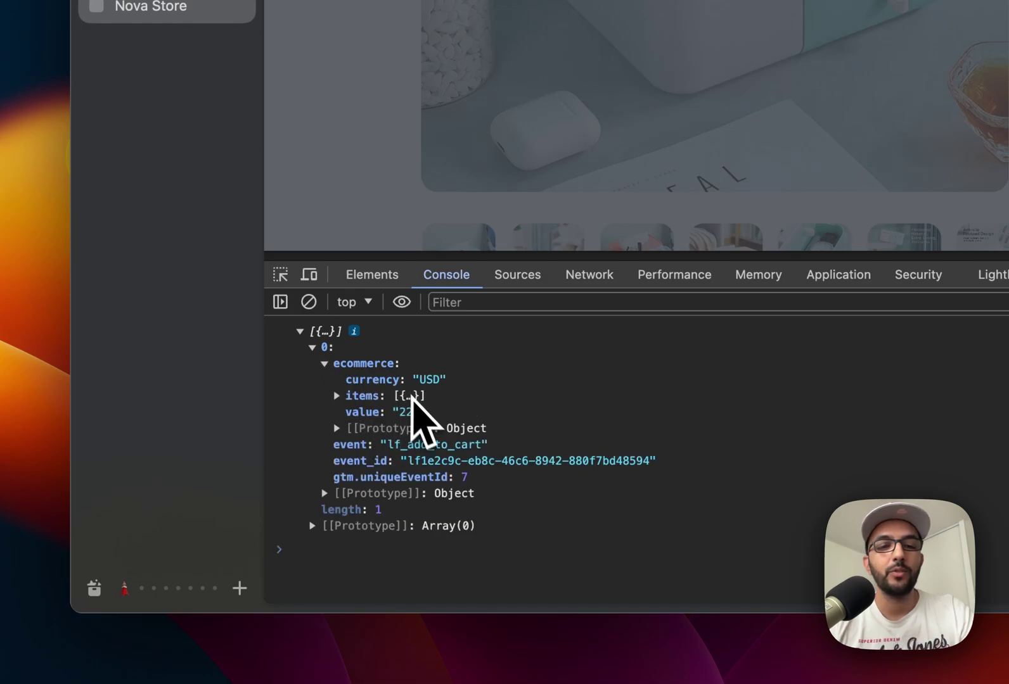
Expand items and item 0 of the logged lf_add_to_cart event to check its details
left_click(367, 398)
left_click(359, 412)
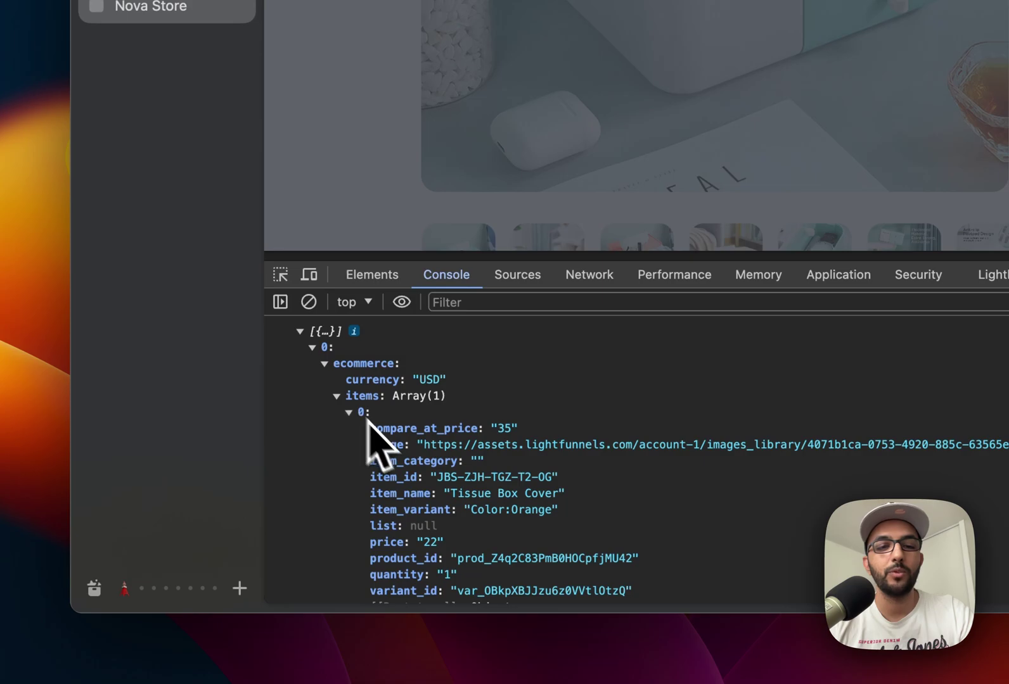
scroll(380, 431, "down", 4)
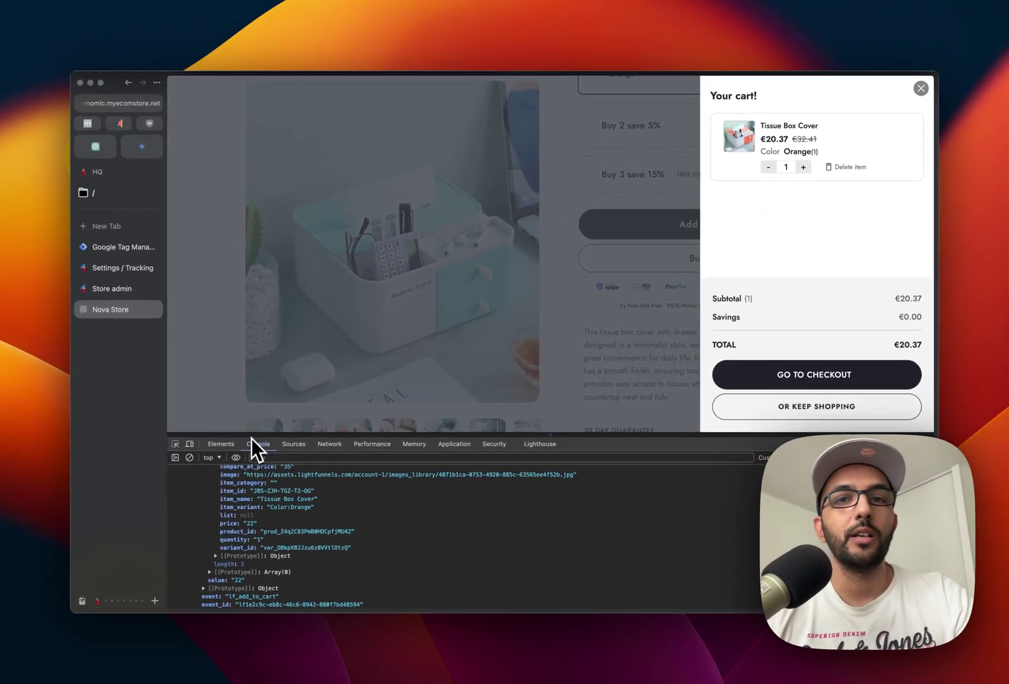
Return to Google Tag Manager and open the Admin page of the ennazk.com container (GTM-WXF3ZDVM)
left_click(121, 249)
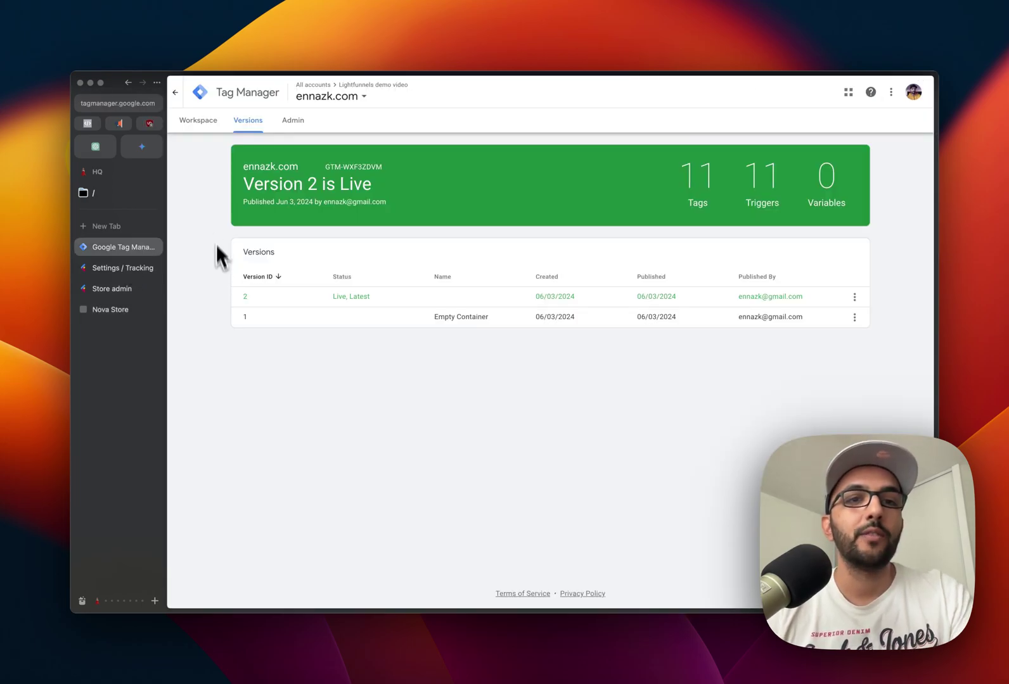
left_click(197, 120)
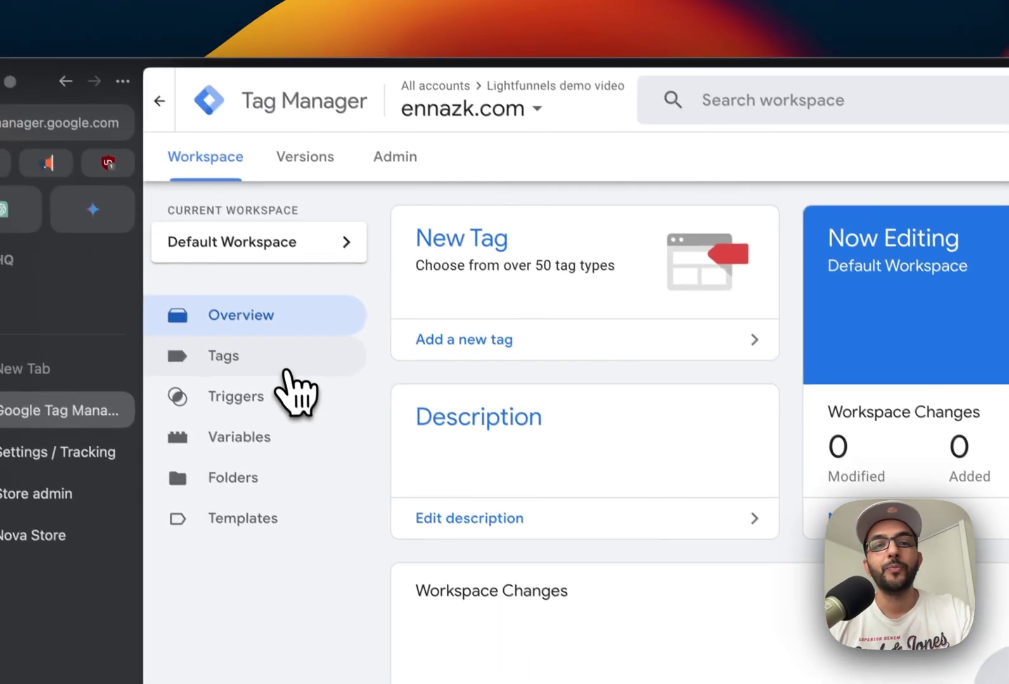
left_click(210, 263)
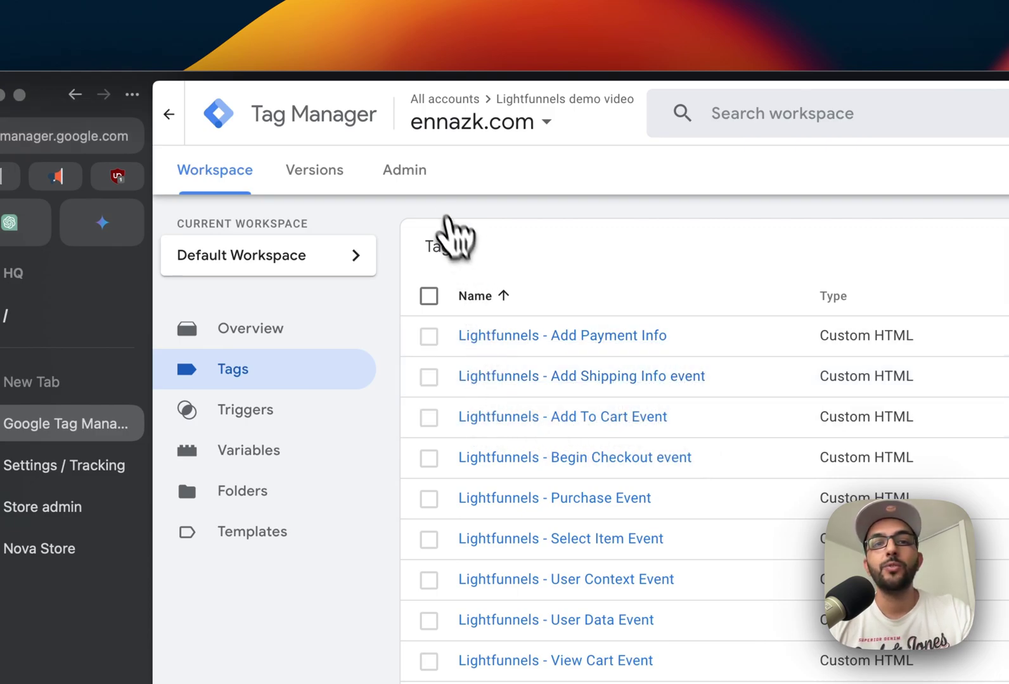
left_click(405, 169)
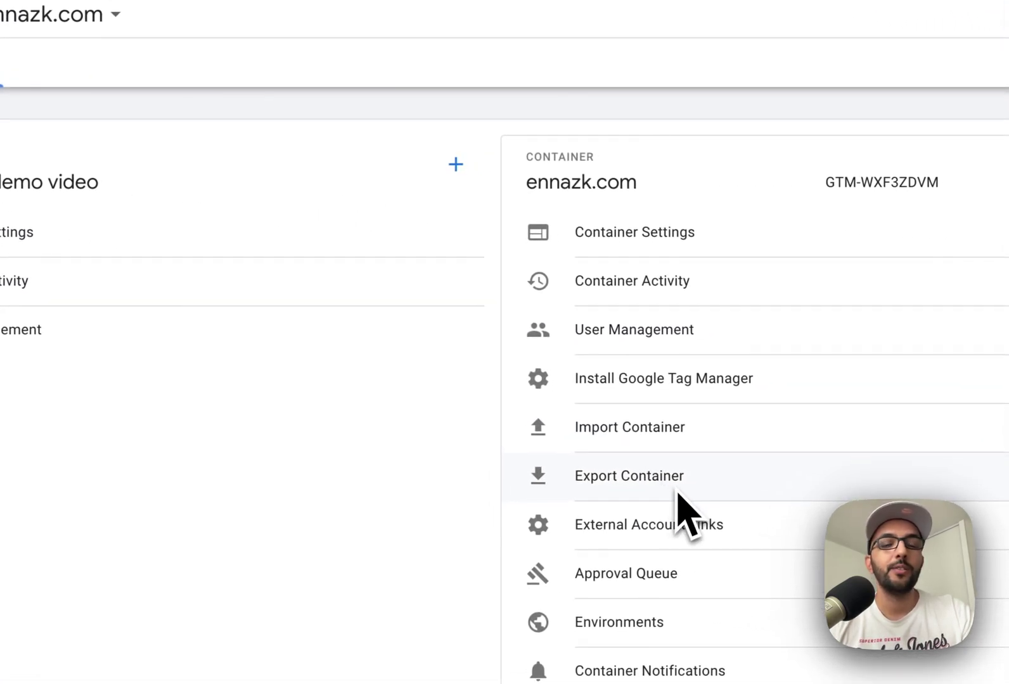